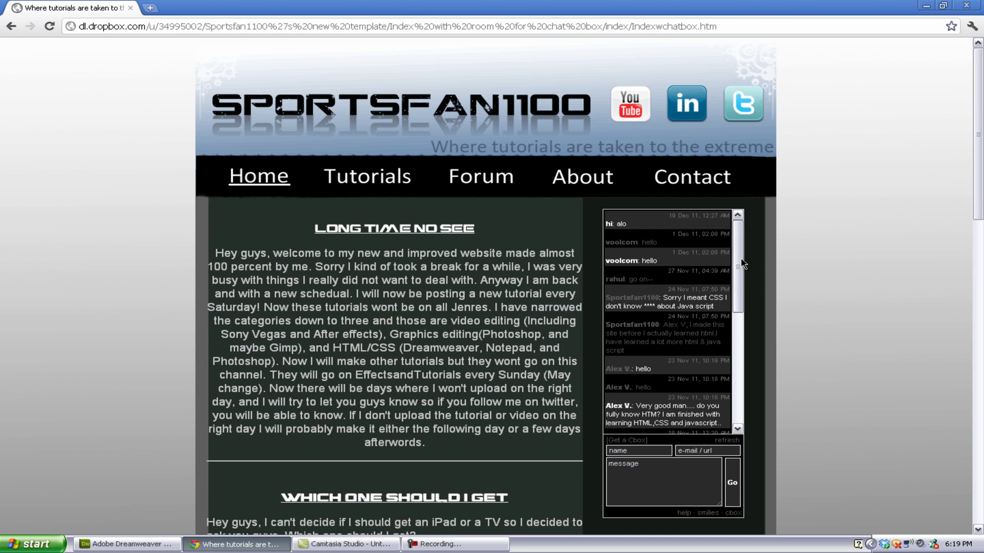
# Look over the website's home page, from the header and news posts to the chat box and latest videos.
pyautogui.scroll(-1, 840, 245)
pyautogui.scroll(-4, 844, 222)
pyautogui.scroll(4, 847, 223)
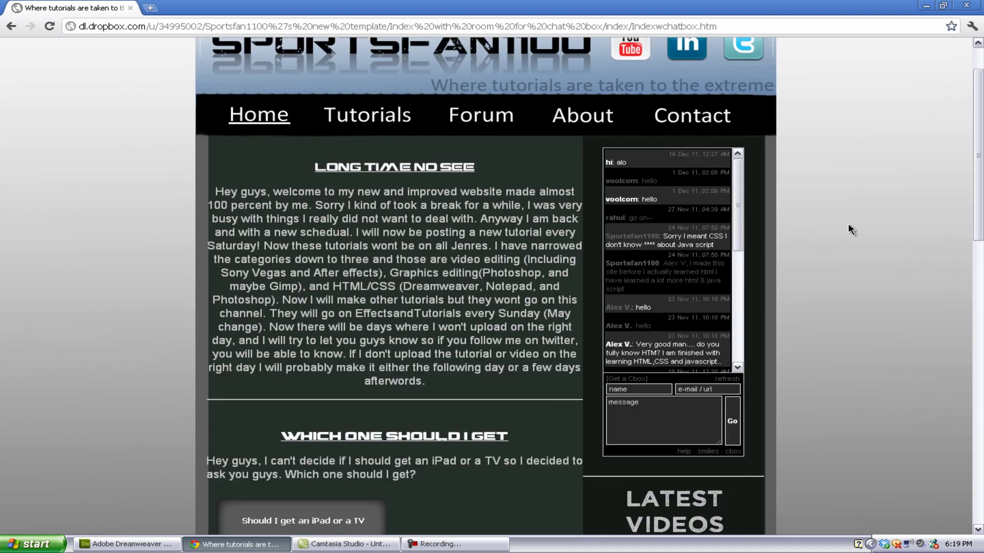
pyautogui.scroll(-3, 847, 223)
pyautogui.scroll(5, 847, 223)
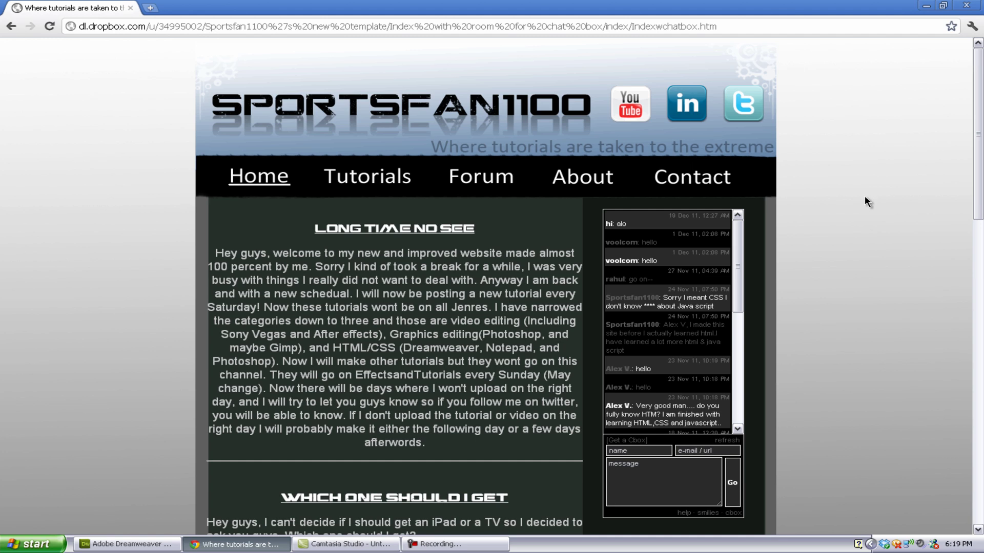
pyautogui.scroll(-7, 829, 208)
pyautogui.scroll(8, 813, 215)
pyautogui.scroll(-3, 782, 407)
pyautogui.scroll(3, 771, 379)
pyautogui.scroll(-1, 771, 351)
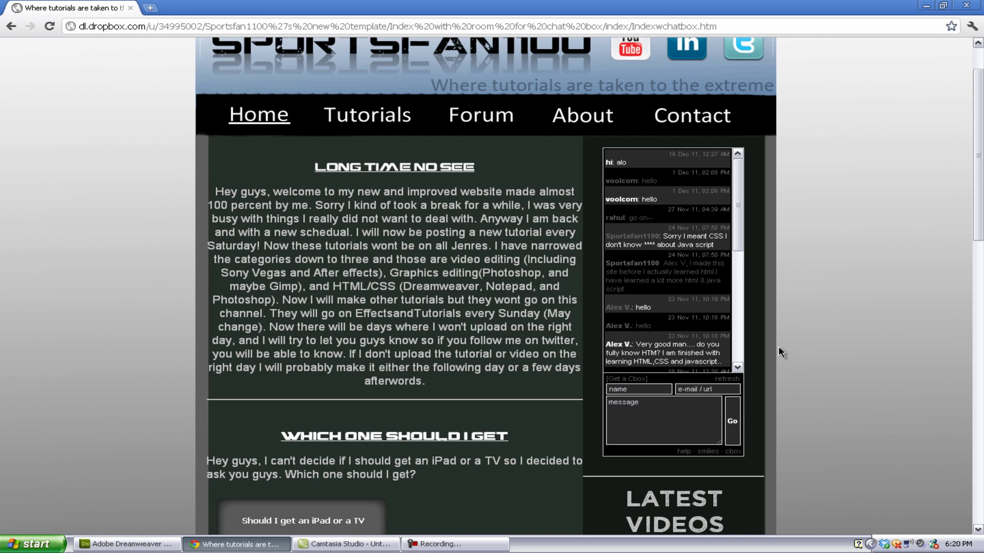
# Examine the chat box's name, e-mail and message fields, its posted messages and the link options on a poster's name.
pyautogui.click(662, 385)
pyautogui.click(688, 409)
pyautogui.click(625, 162)
pyautogui.moveTo(661, 202); pyautogui.dragTo(635, 176)
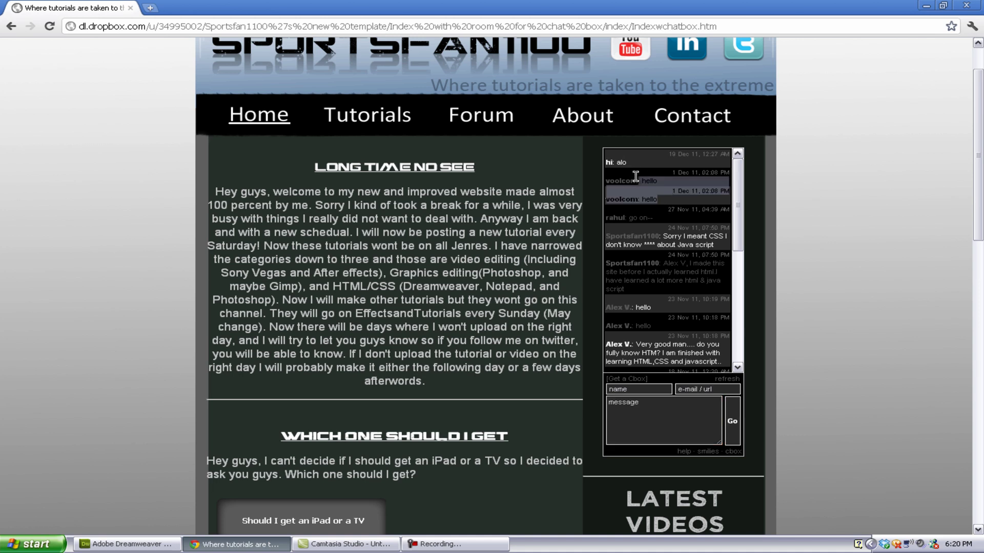
pyautogui.click(636, 171)
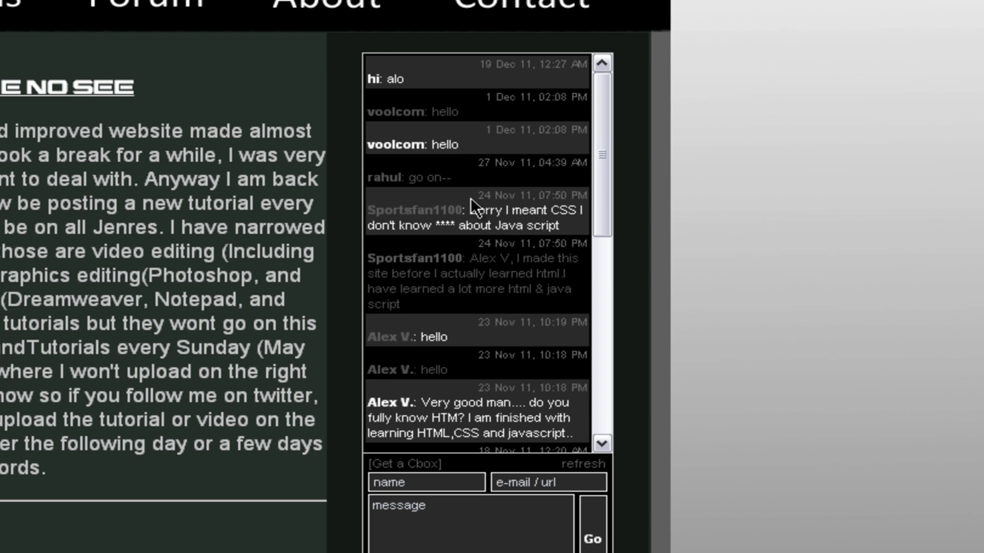
pyautogui.rightClick(447, 209)
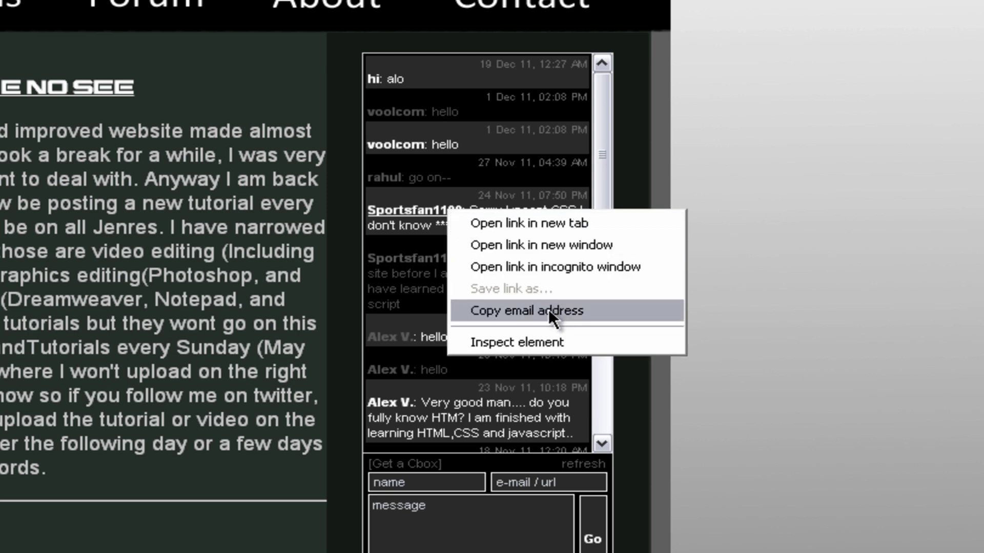
pyautogui.click(523, 167)
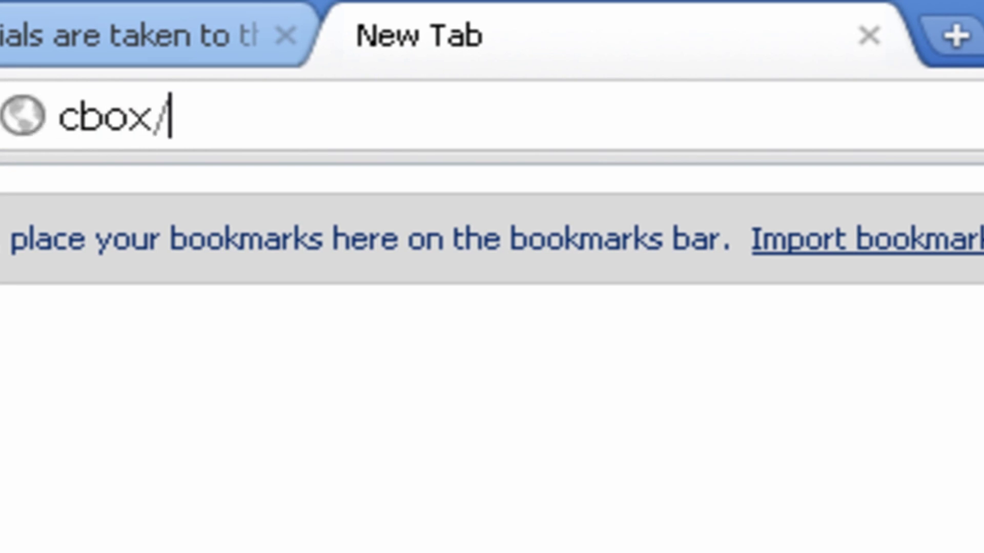
# Open the cbox.ws website in the new browser tab.
pyautogui.press('BackSpace')
pyautogui.write('.ws')
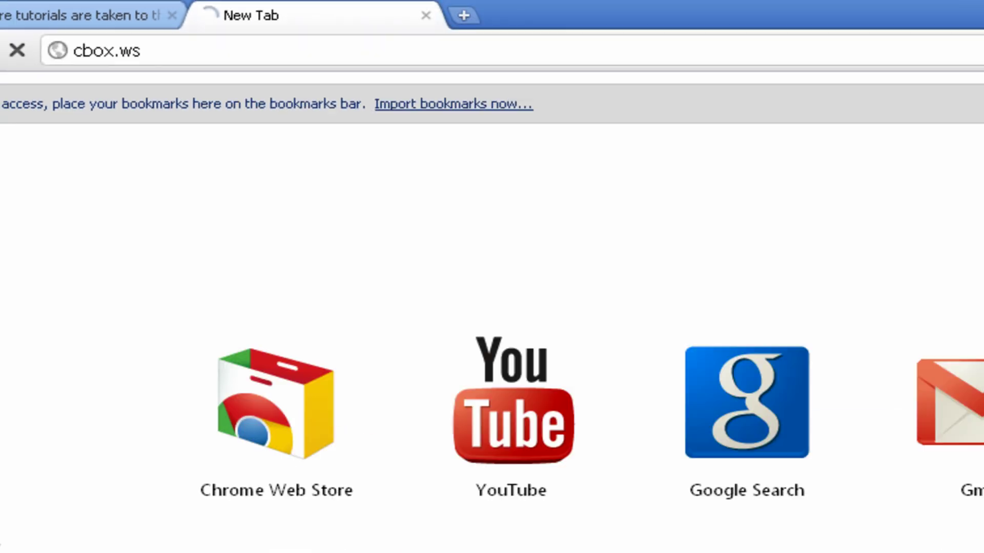
pyautogui.press('Return')
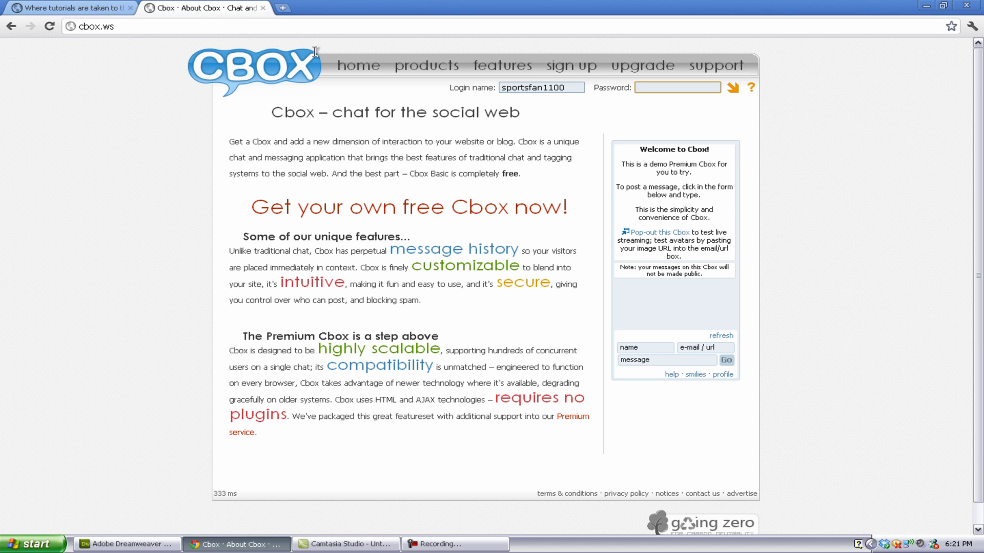
# Open the Cbox sign-up form and review its name, e-mail, password, confirmation, website and terms fields.
pyautogui.click(579, 67)
pyautogui.click(428, 190)
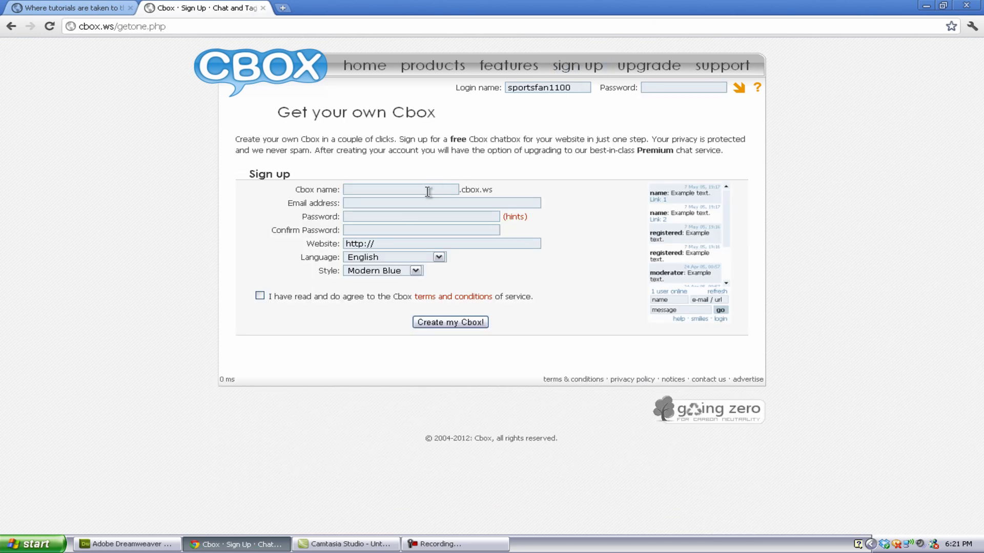
pyautogui.click(428, 204)
pyautogui.click(428, 216)
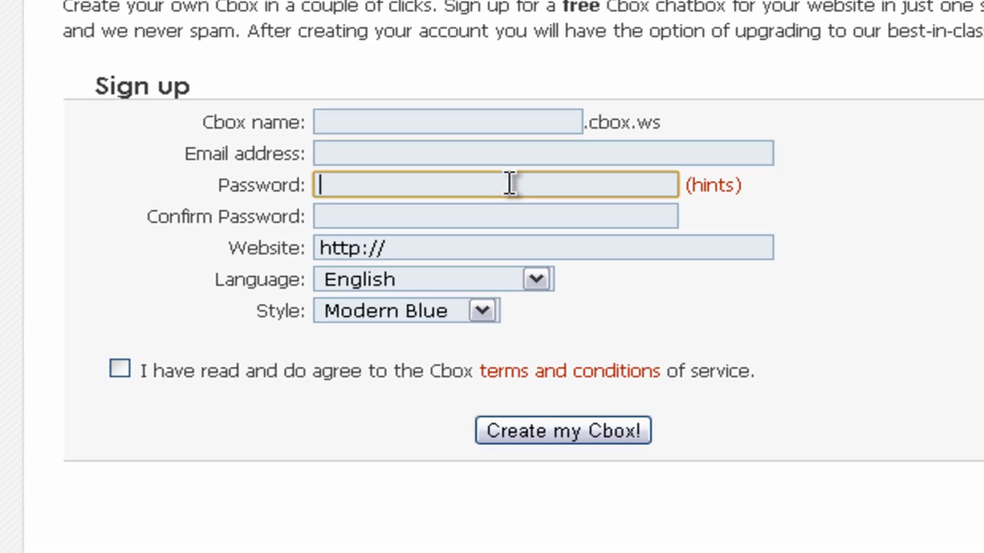
pyautogui.click(488, 215)
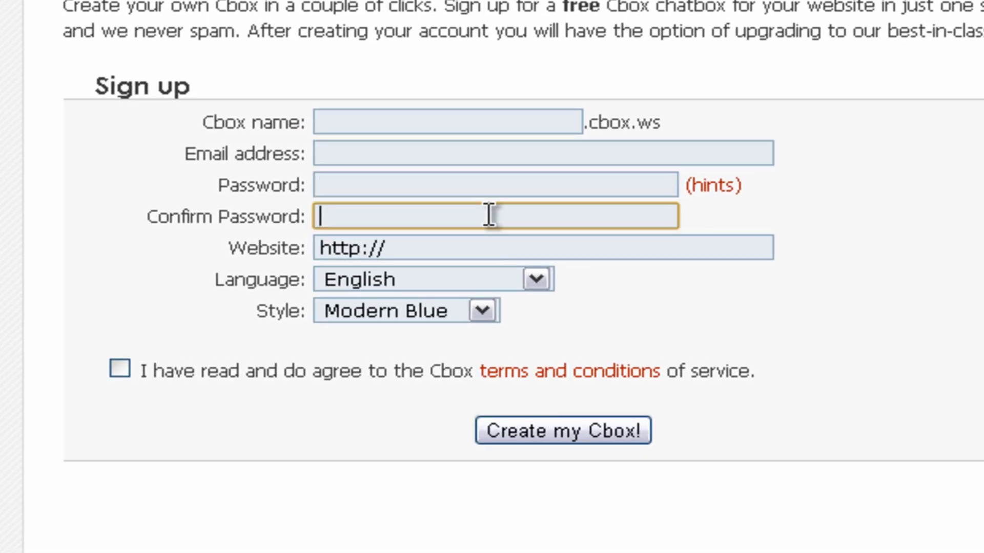
pyautogui.click(481, 121)
pyautogui.click(533, 158)
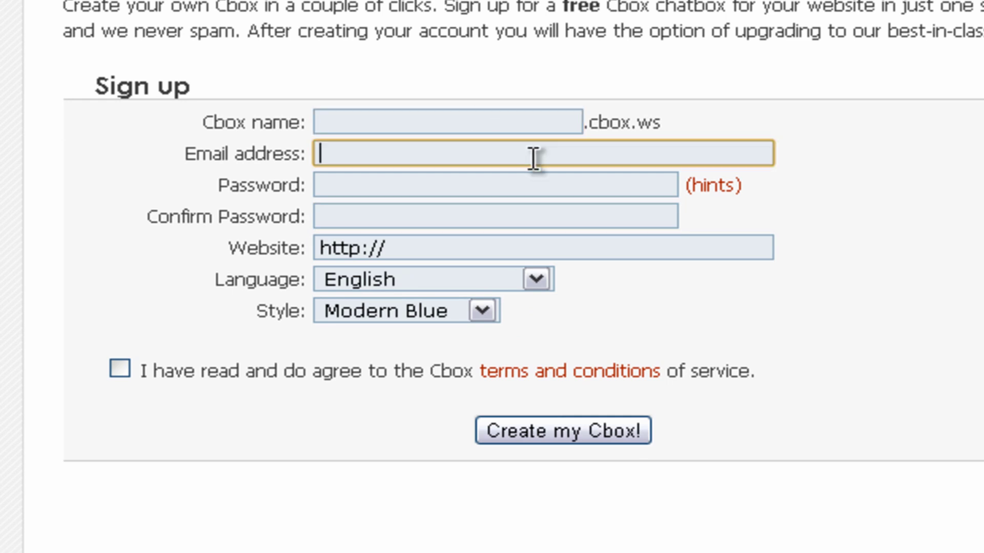
pyautogui.click(530, 188)
pyautogui.click(515, 210)
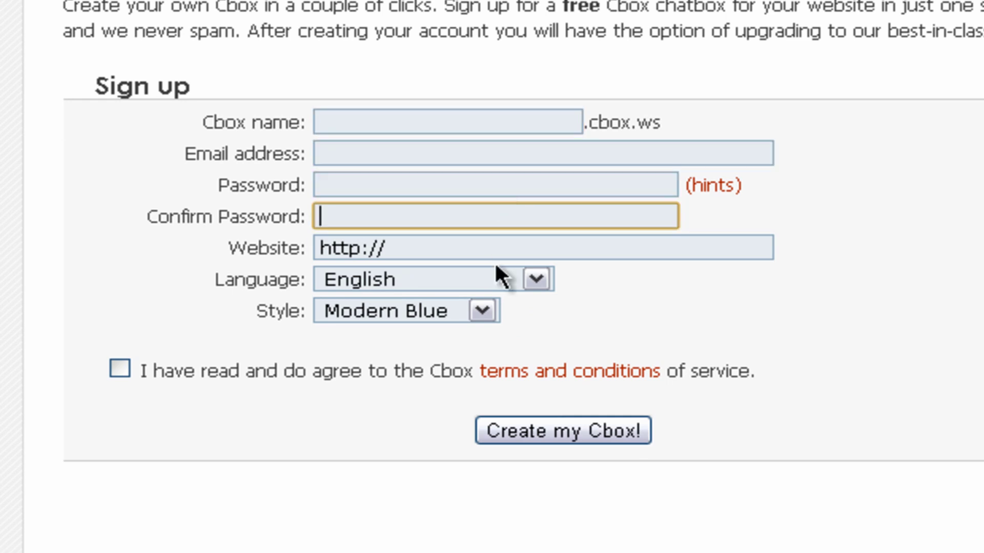
pyautogui.click(420, 257)
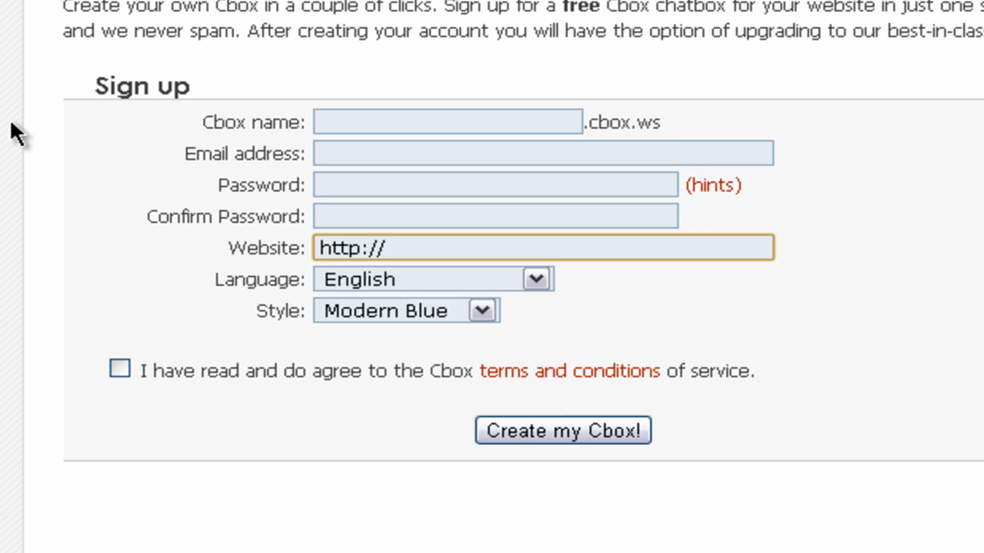
pyautogui.click(125, 389)
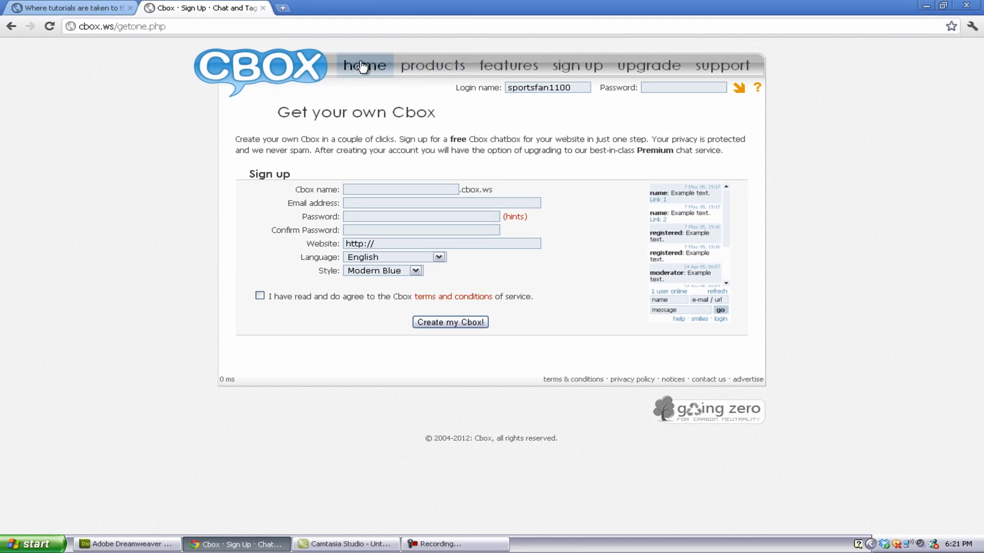
# Return to the Cbox home page and log in to the existing account with the account password.
pyautogui.click(361, 67)
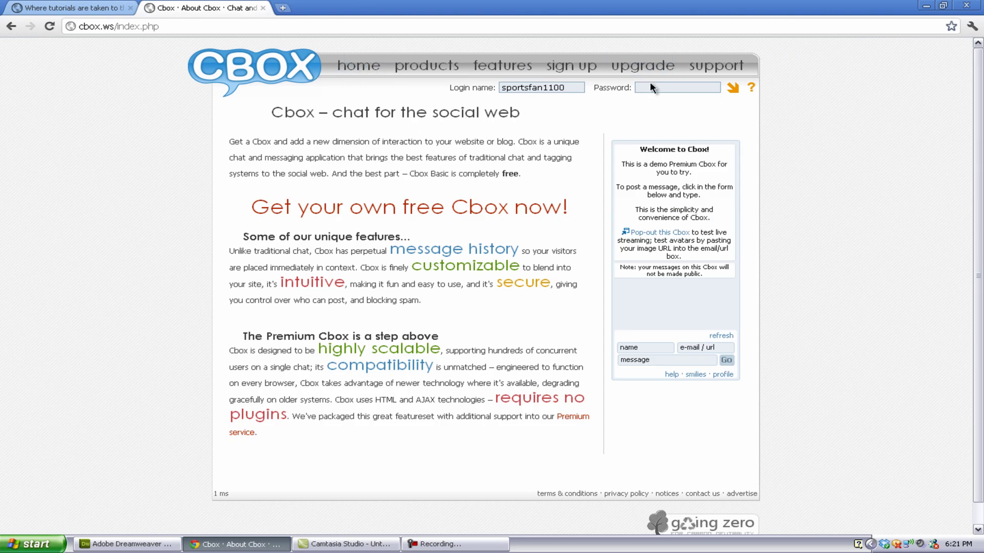
pyautogui.click(652, 87)
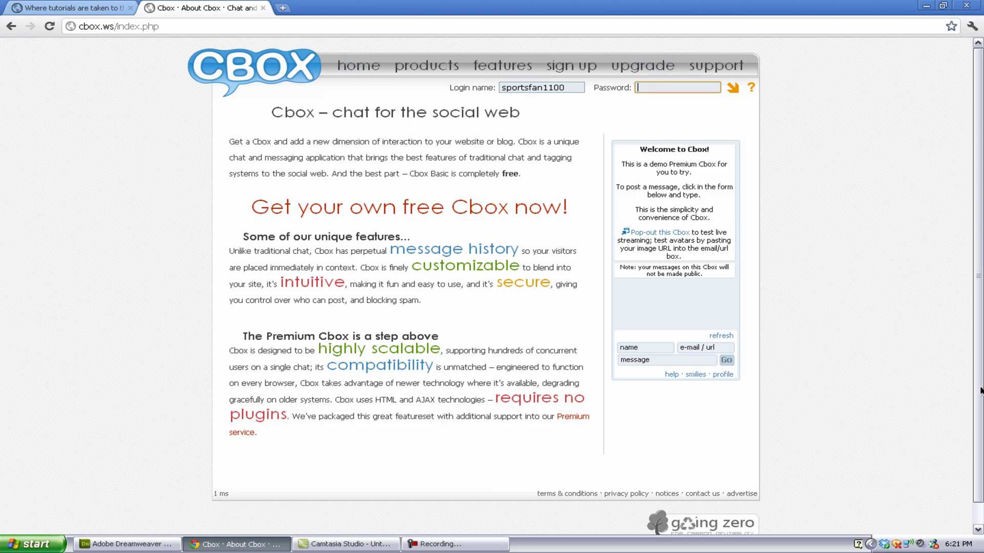
pyautogui.press('Return')
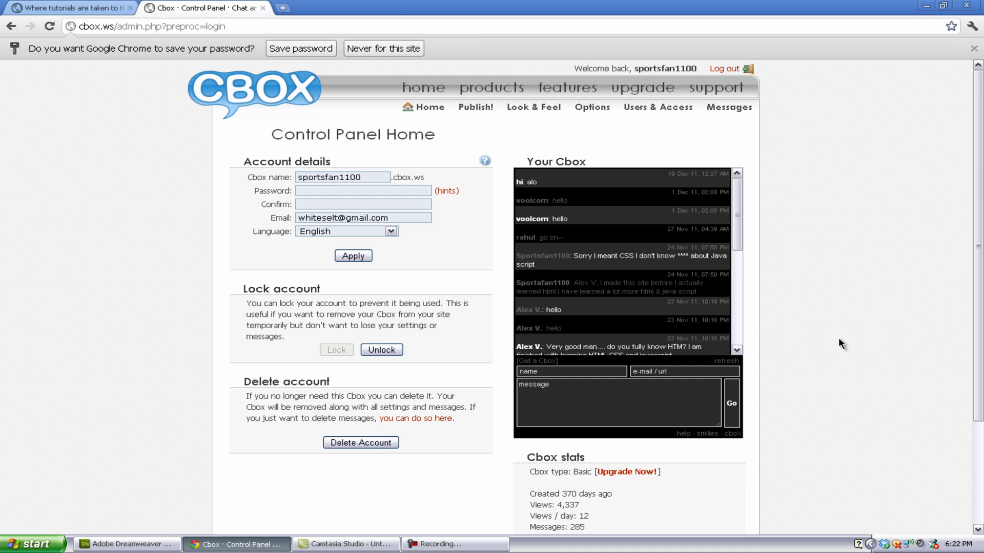
# Look over the control panel home, then open the layout options and review the height, form height and message order settings.
pyautogui.scroll(-3, 836, 338)
pyautogui.scroll(2, 666, 370)
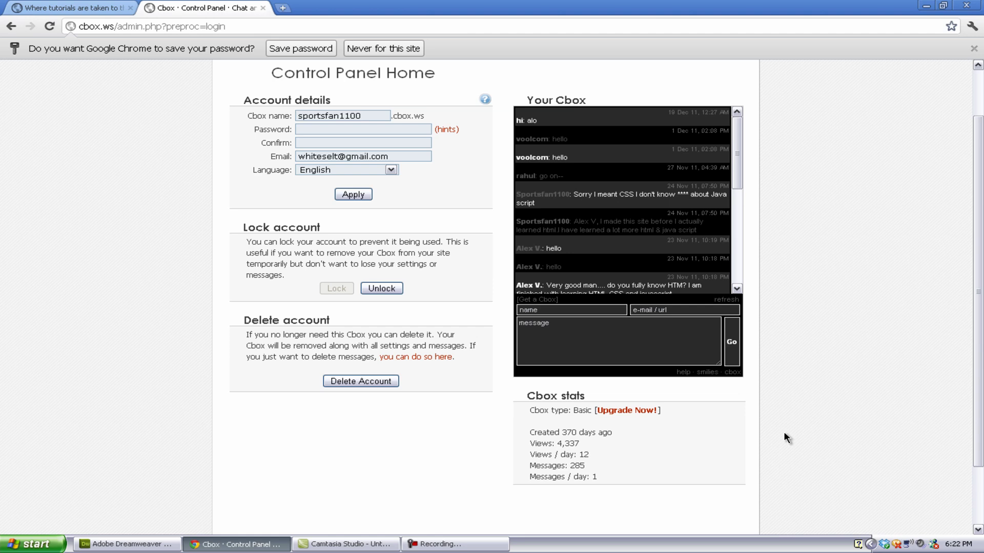
pyautogui.scroll(2, 832, 419)
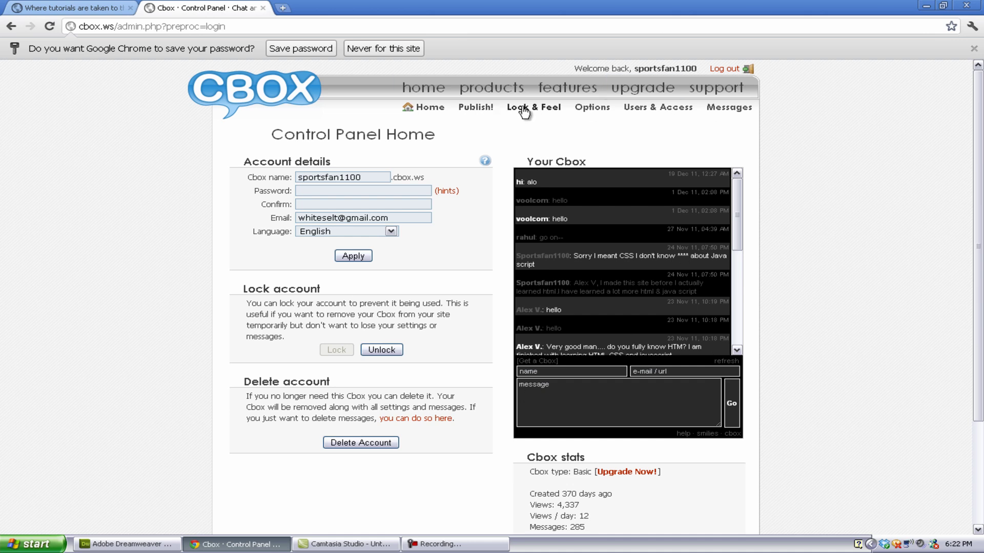
pyautogui.moveTo(524, 112)
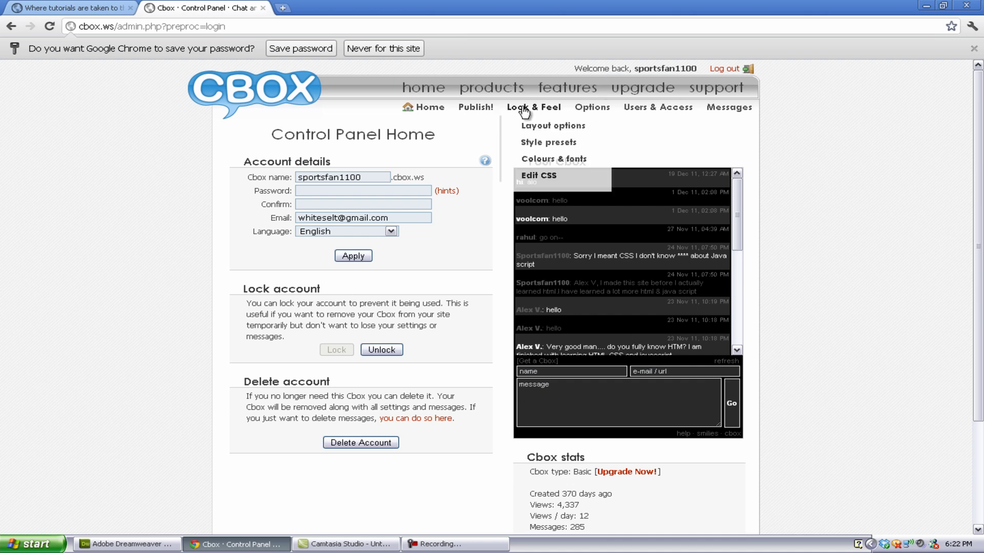
pyautogui.click(554, 129)
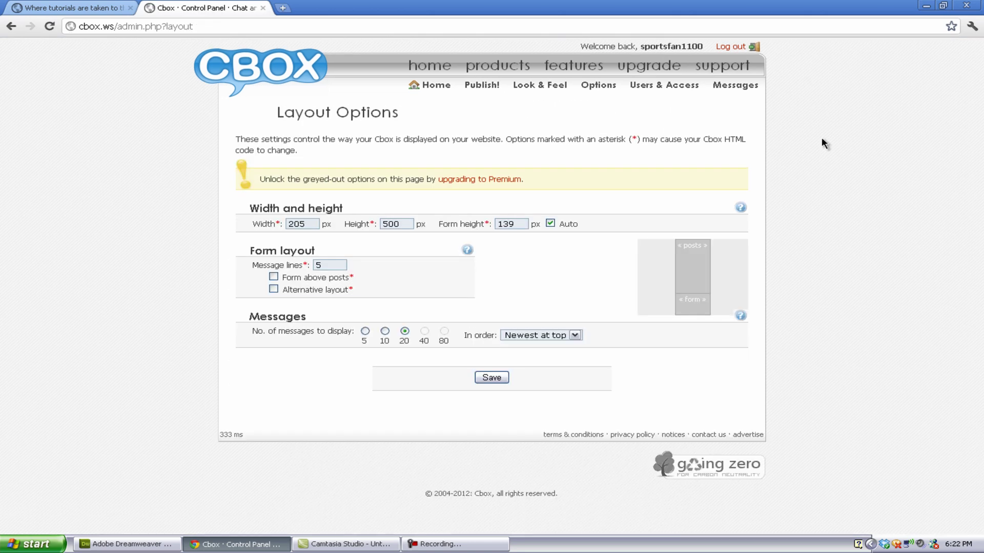
pyautogui.click(408, 223)
pyautogui.click(512, 224)
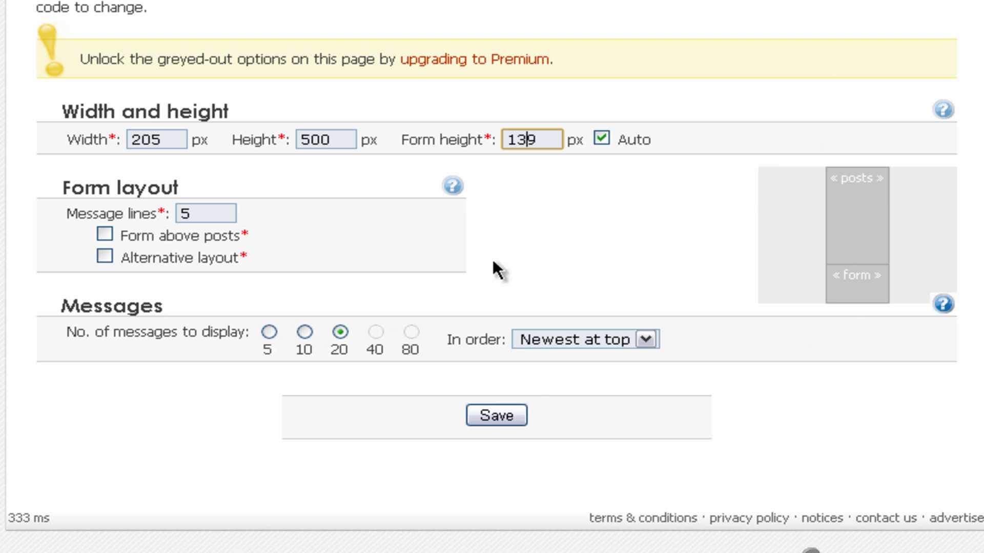
pyautogui.click(629, 346)
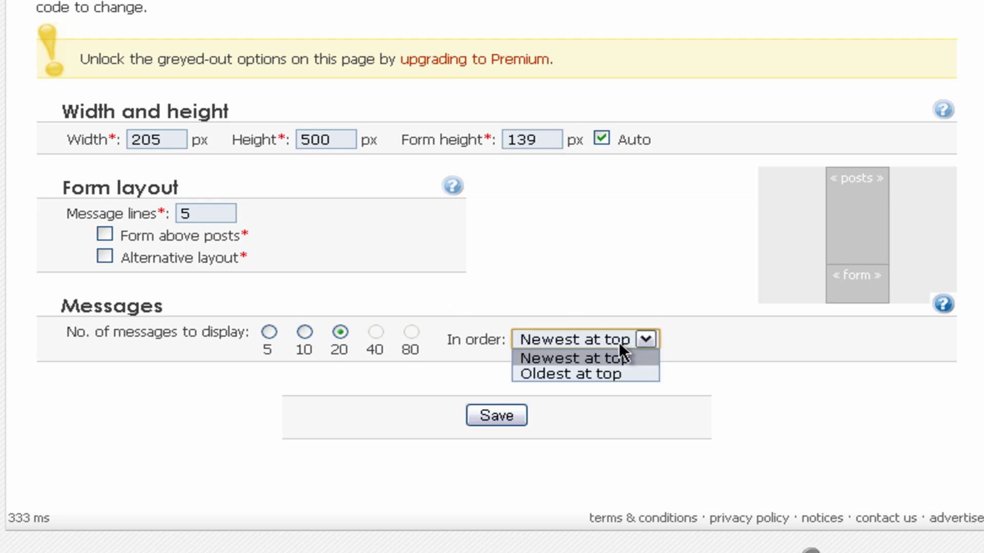
pyautogui.click(704, 344)
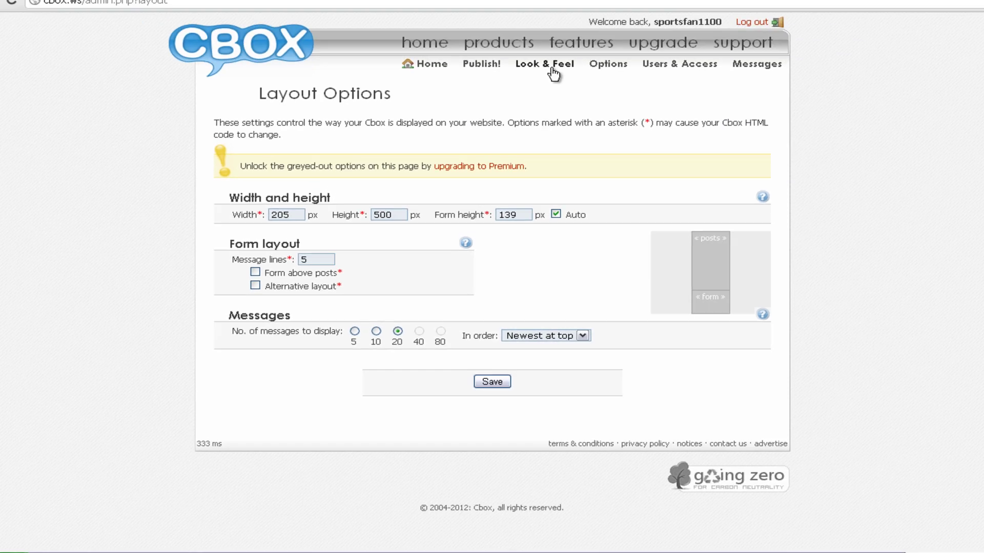
# Open the style presets and browse the gallery of ready-made Cbox styles.
pyautogui.moveTo(551, 84)
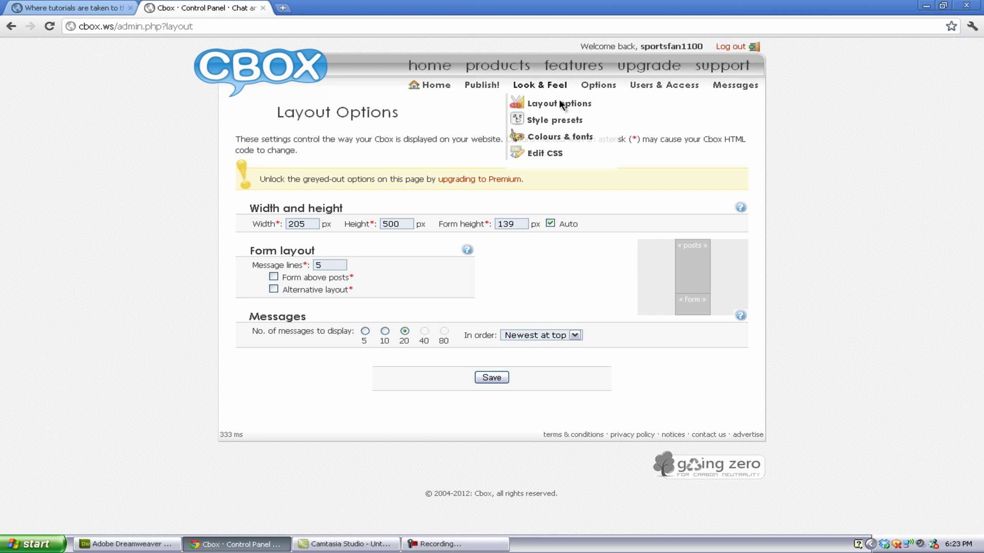
pyautogui.click(554, 120)
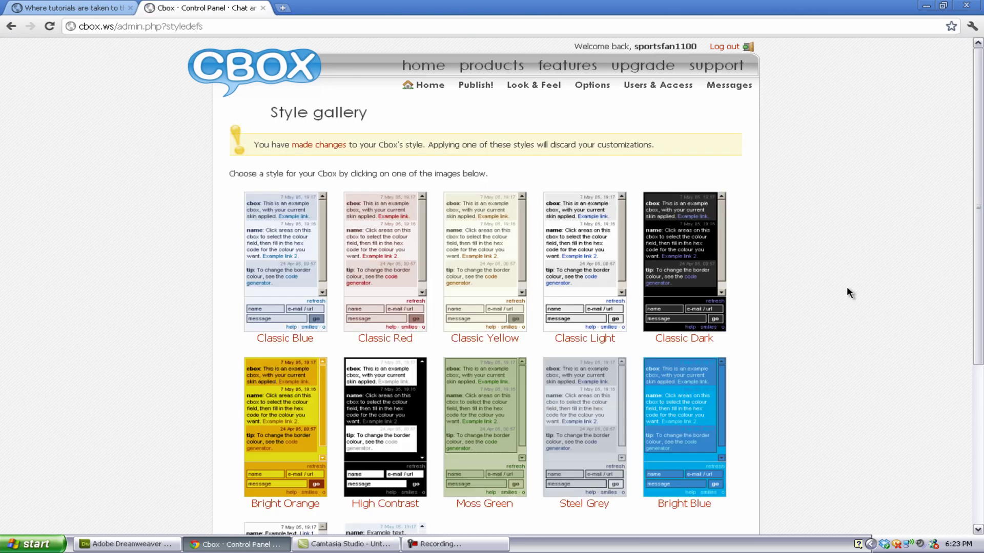
pyautogui.scroll(-3, 847, 279)
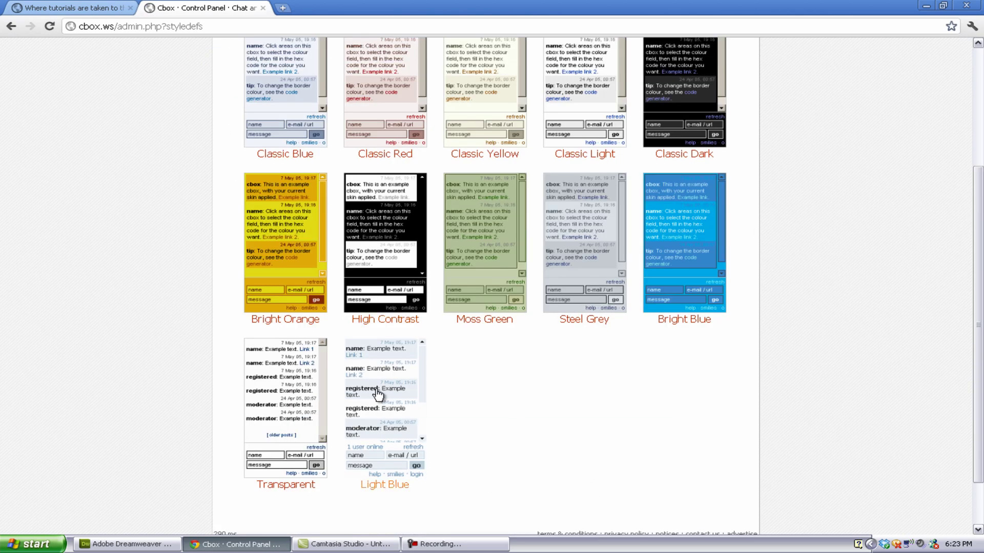
pyautogui.scroll(4, 287, 379)
pyautogui.scroll(-5, 496, 369)
pyautogui.scroll(3, 405, 261)
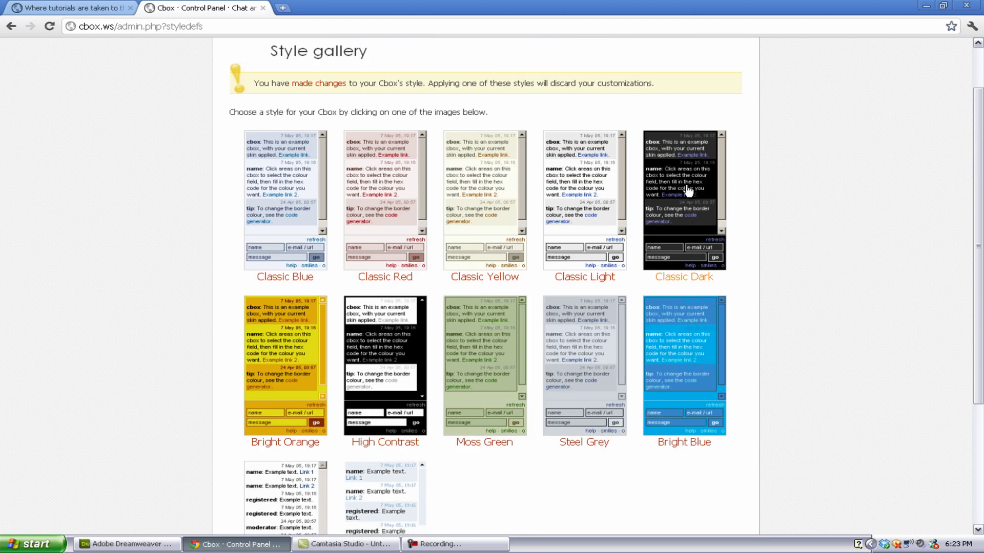
pyautogui.scroll(-2, 751, 180)
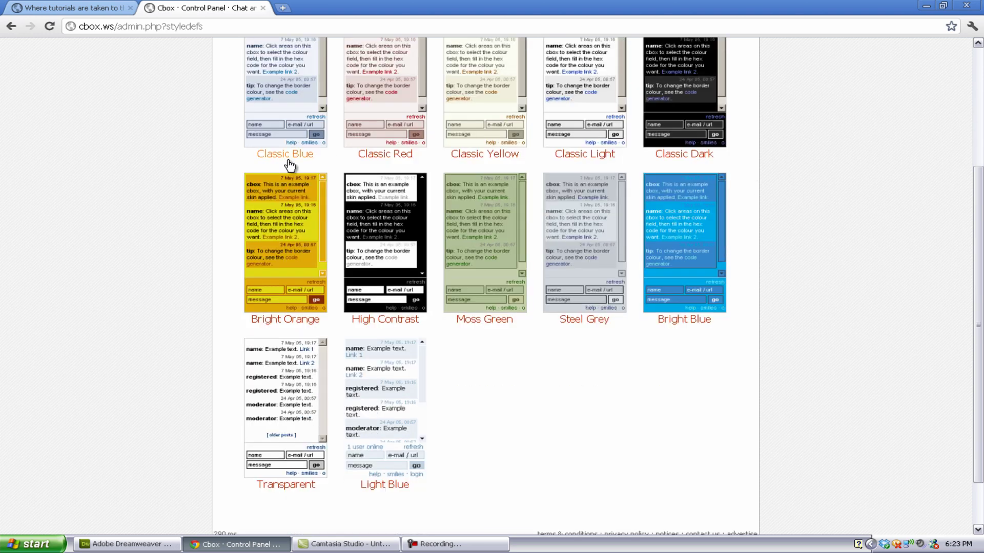
pyautogui.scroll(4, 566, 441)
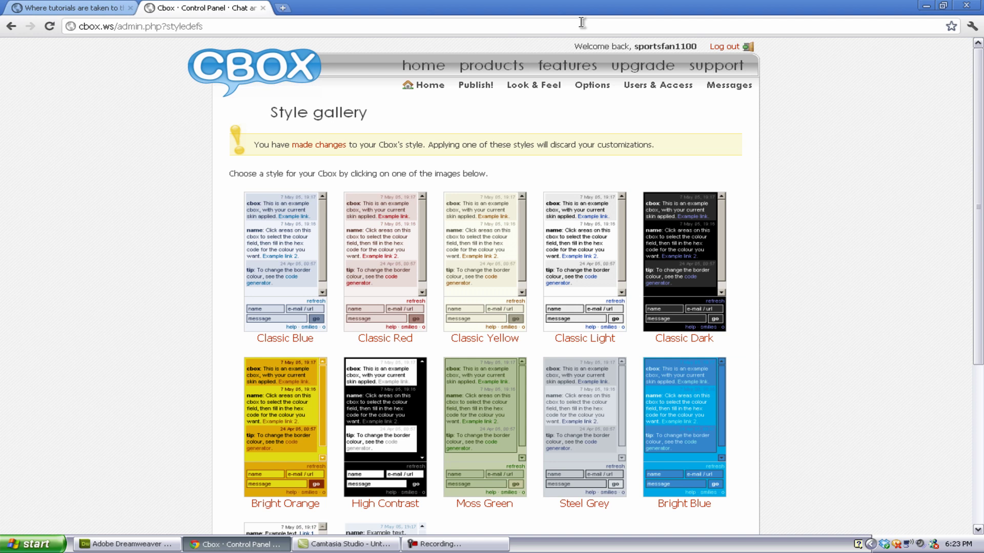
# Open the Colours & Fonts settings and examine the post frame's main background colour and the font name.
pyautogui.moveTo(549, 87)
pyautogui.click(547, 138)
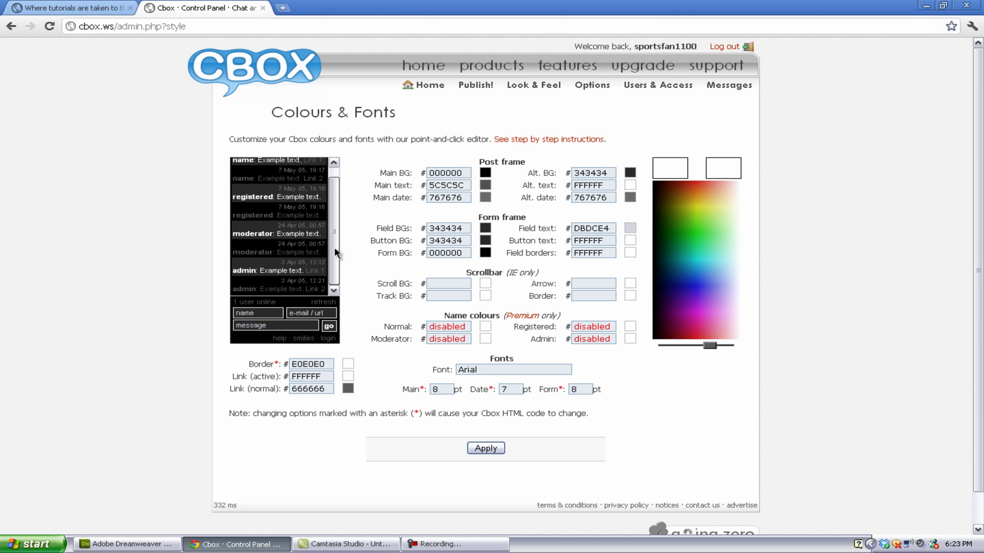
pyautogui.click(481, 175)
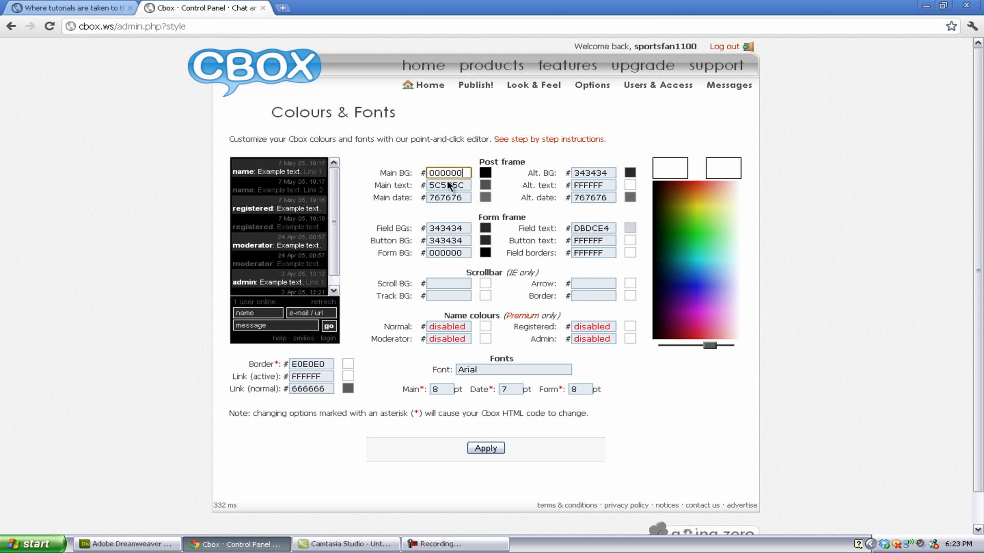
pyautogui.click(480, 370)
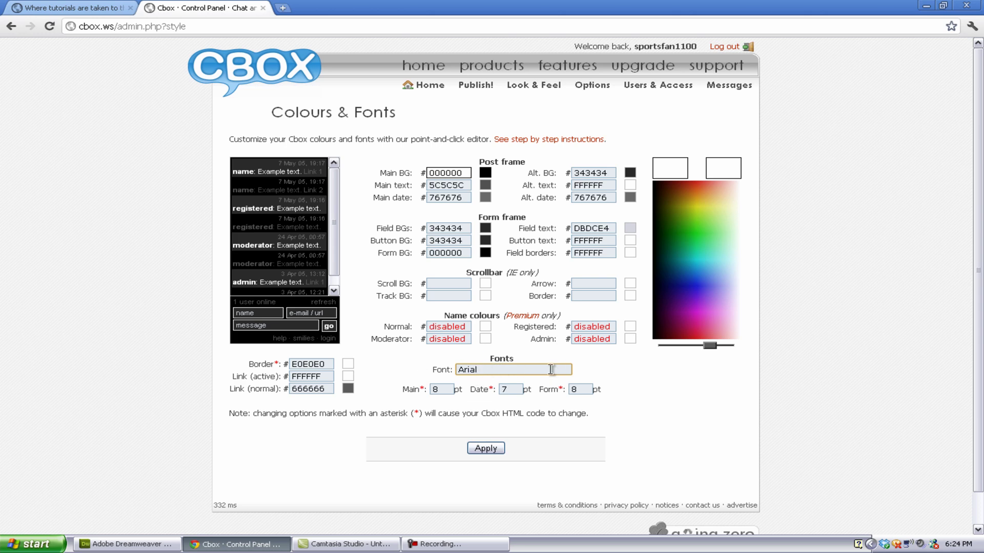
# Examine the border, active link and normal link colour values, and apply the Colours & Fonts settings.
pyautogui.click(326, 365)
pyautogui.click(329, 376)
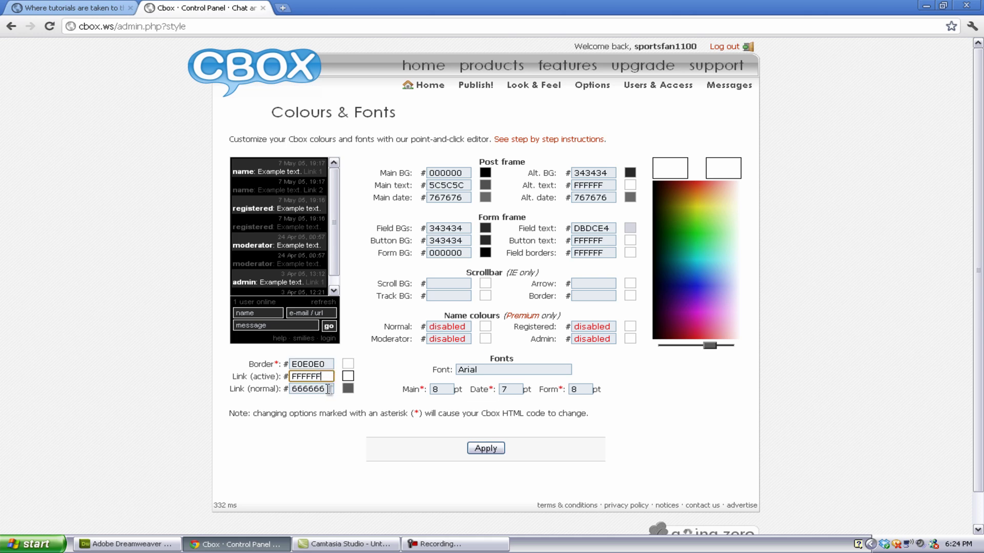
pyautogui.click(332, 388)
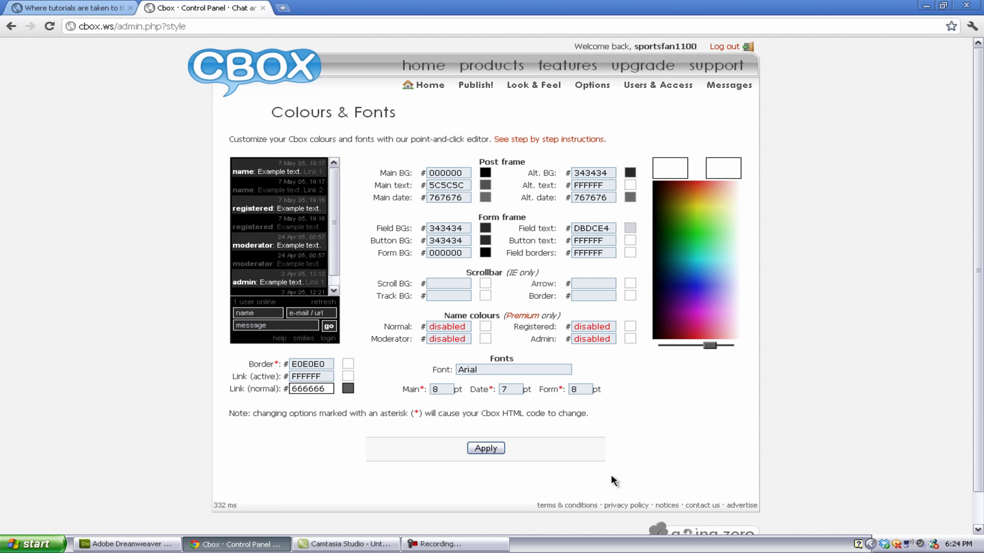
pyautogui.click(493, 450)
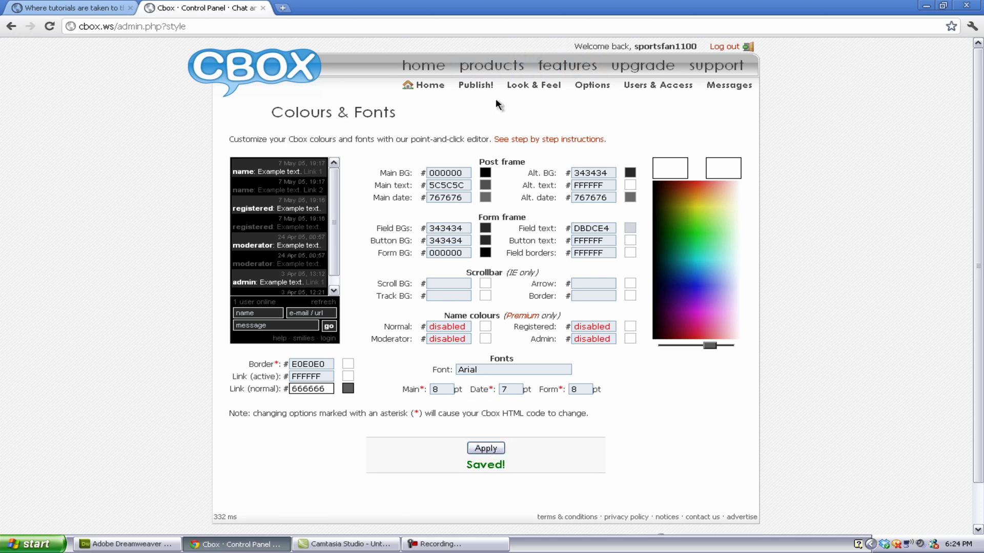
# Set the Cbox height to 501 px in the layout options and save the change.
pyautogui.moveTo(531, 85)
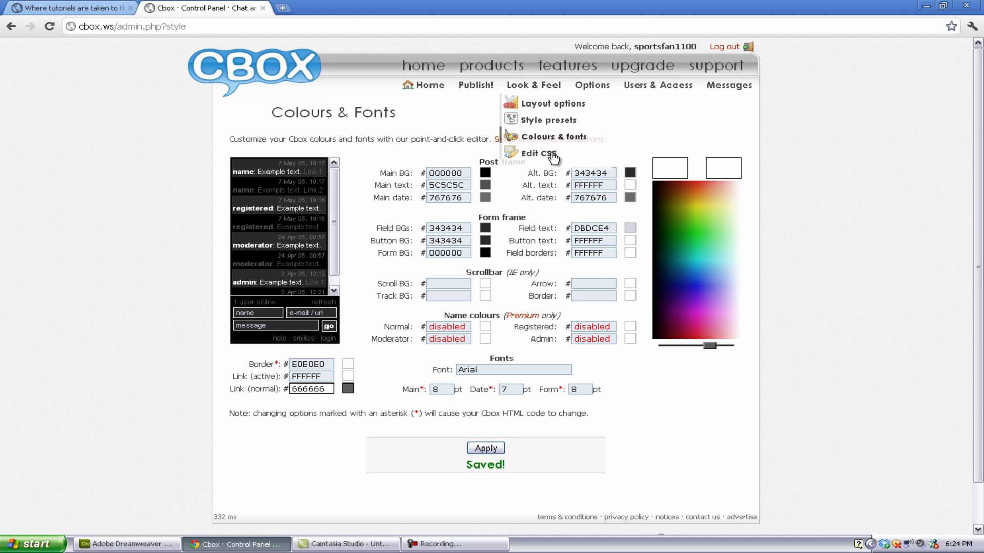
pyautogui.click(550, 103)
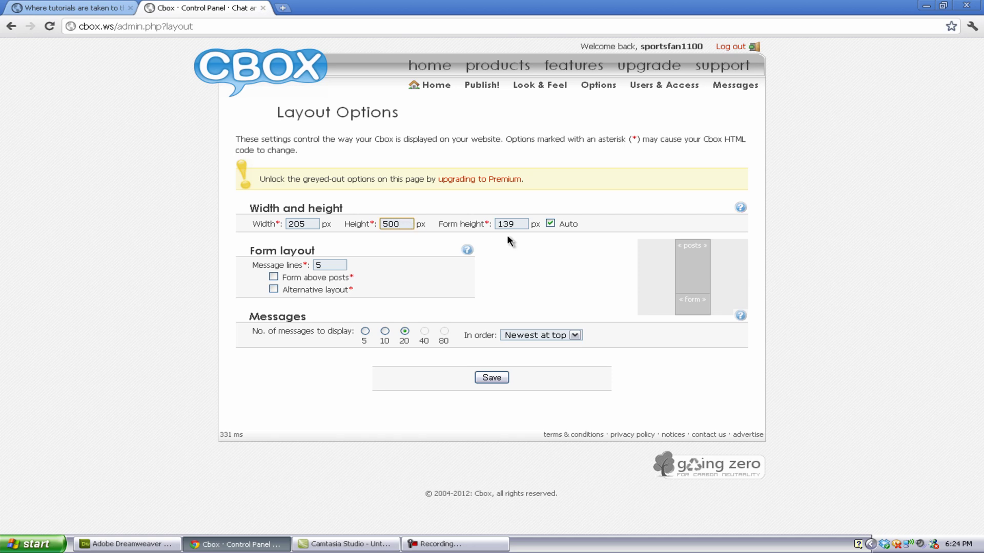
pyautogui.press('BackSpace')
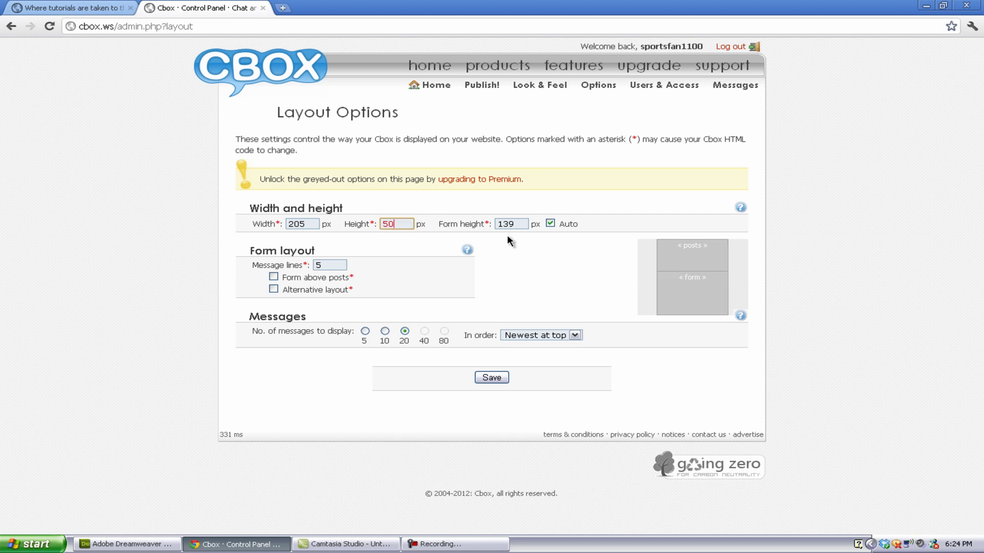
pyautogui.click(480, 374)
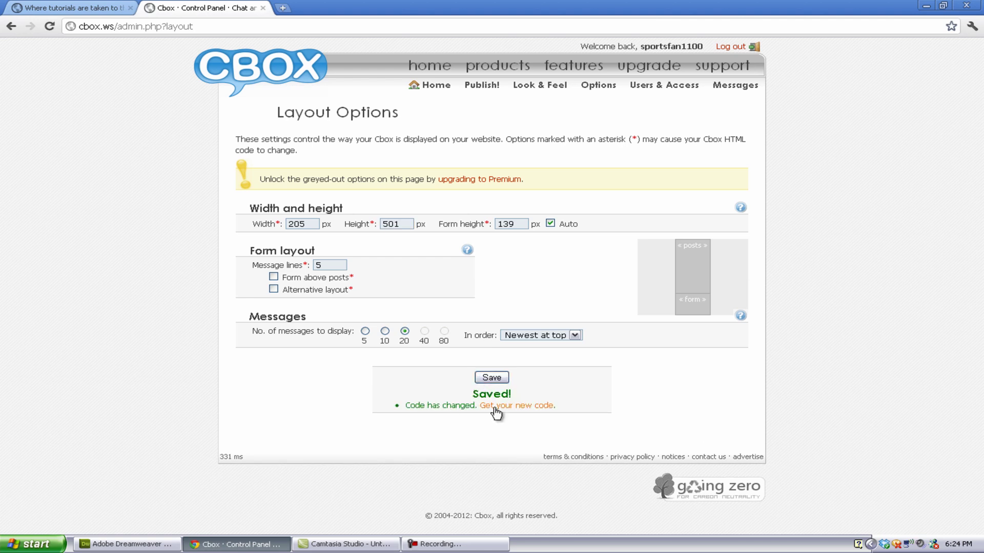
# Open the Code Generator page to get the new Cbox code.
pyautogui.click(494, 410)
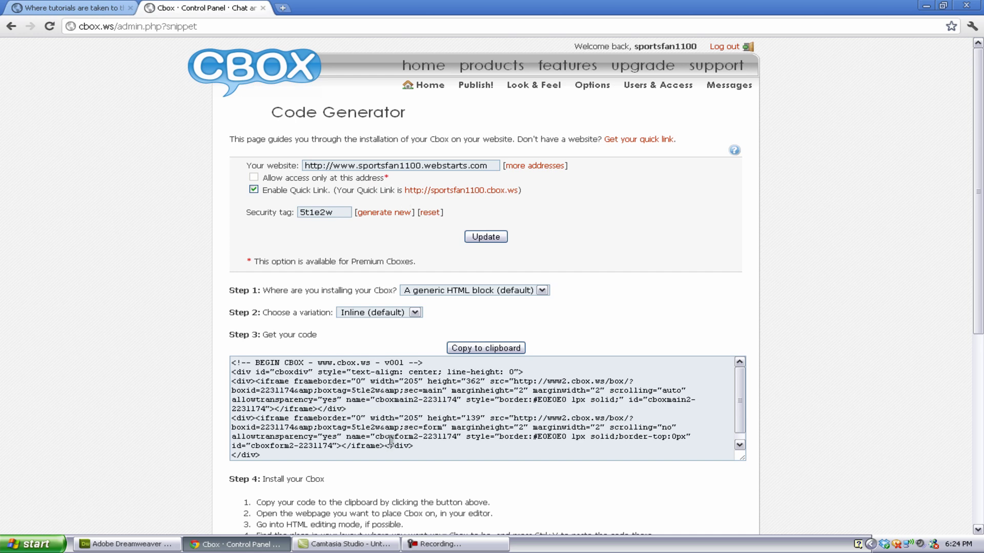
pyautogui.scroll(-2, 399, 391)
pyautogui.click(11, 26)
pyautogui.click(30, 26)
# Review the install location and variation choices, keep the generic HTML block and Inline defaults, and copy the code to the clipboard.
pyautogui.click(475, 290)
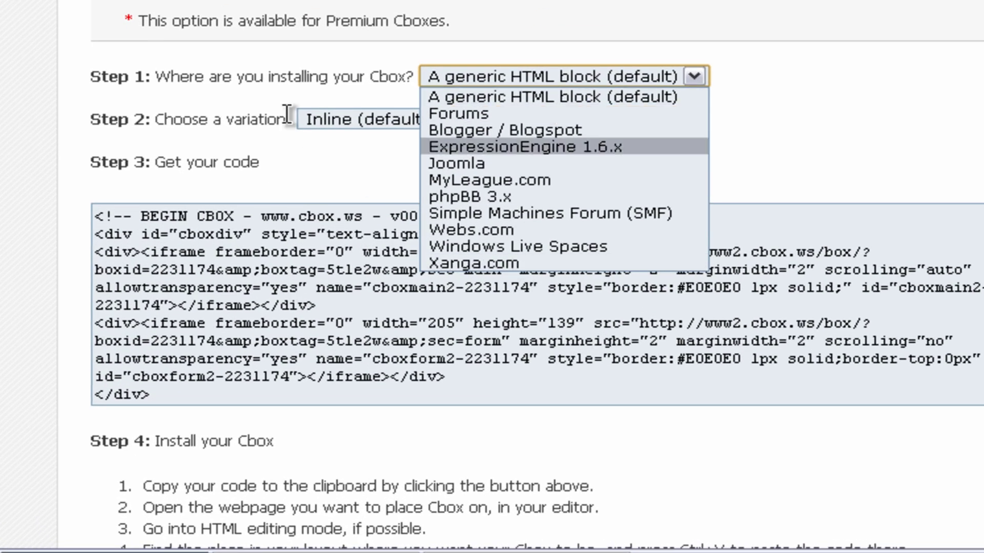
pyautogui.click(767, 50)
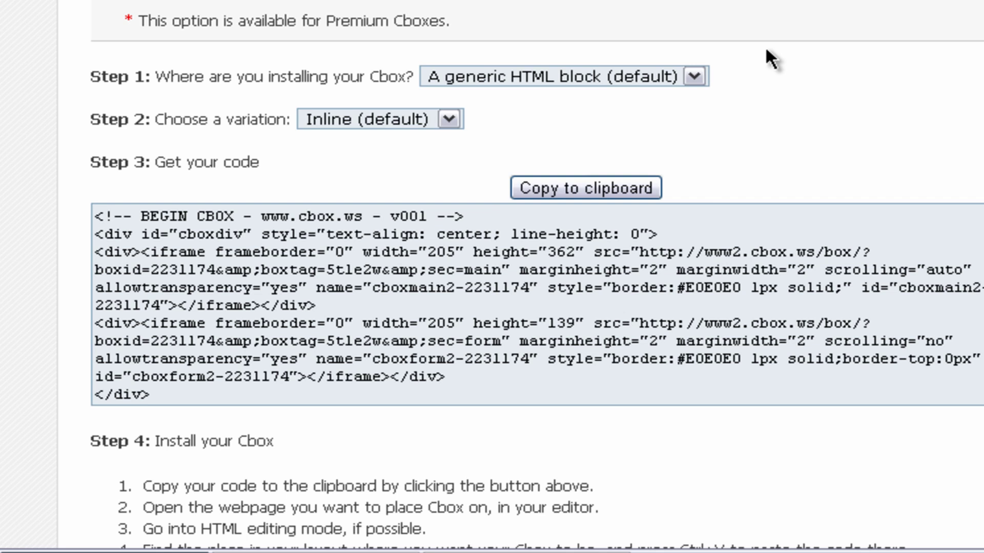
pyautogui.click(316, 119)
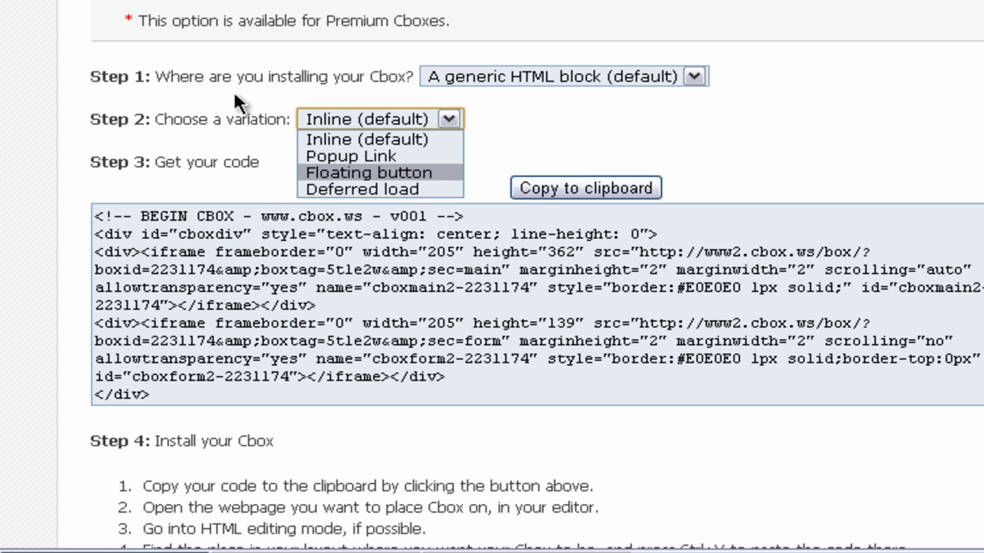
pyautogui.click(233, 110)
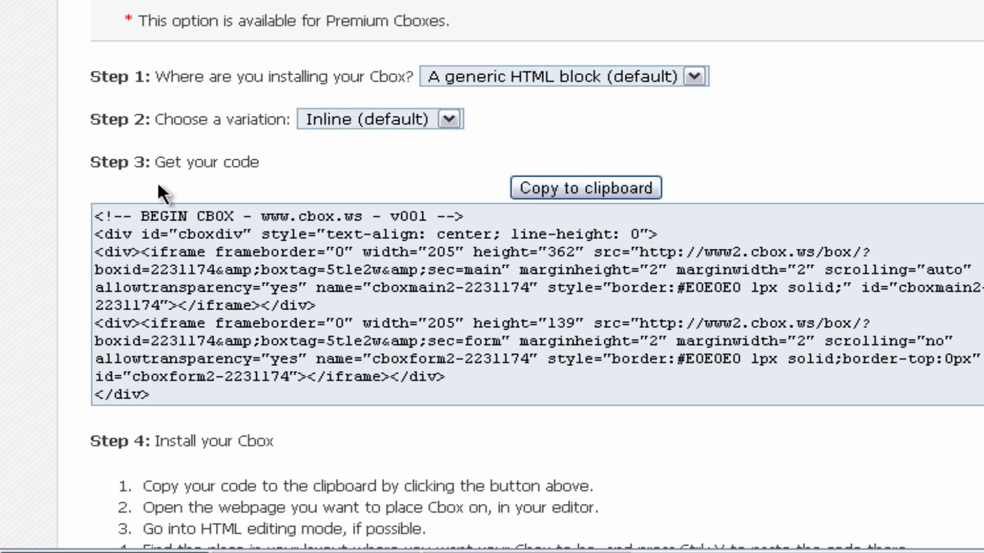
pyautogui.click(589, 188)
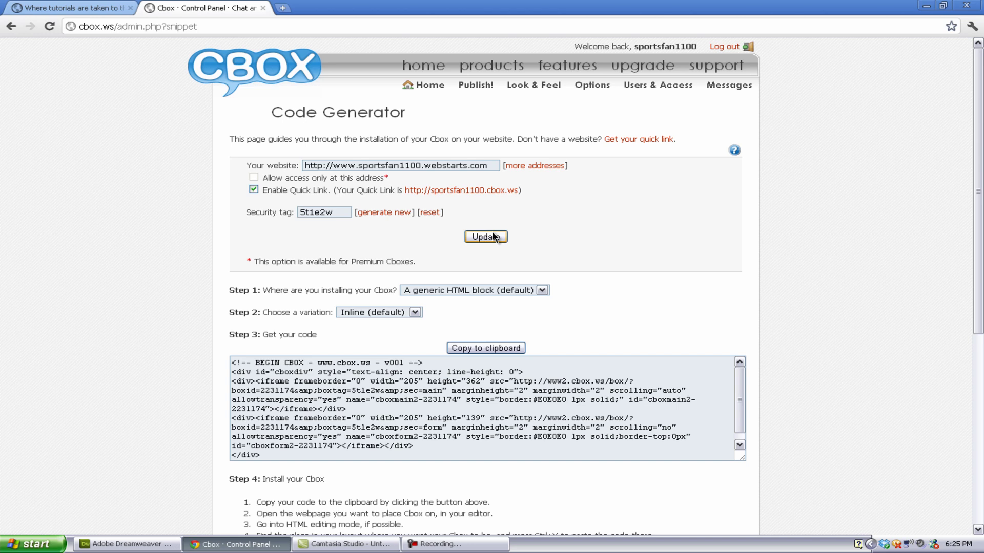
# Read through the Step 4 instructions for installing the Cbox on a webpage.
pyautogui.scroll(-5, 528, 471)
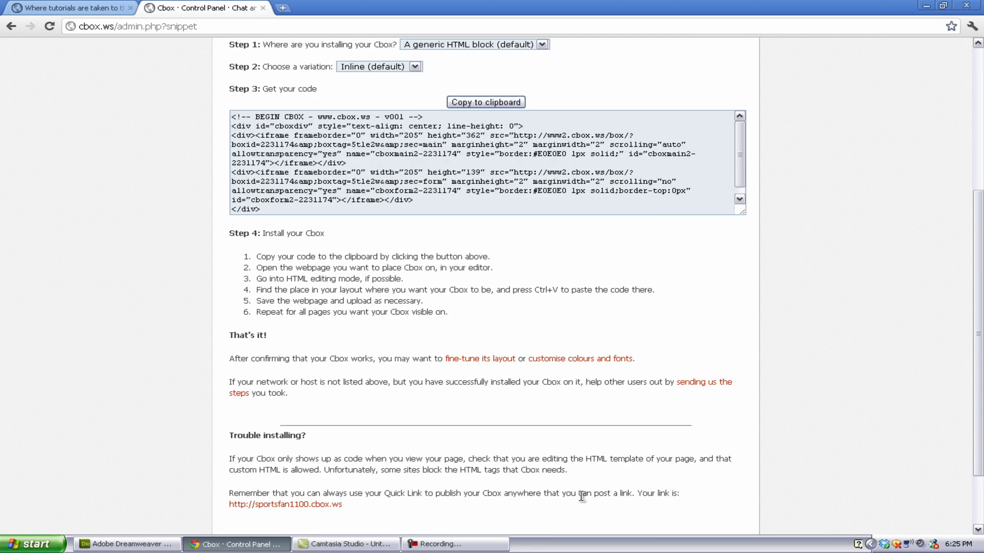
pyautogui.tripleClick(237, 234)
pyautogui.click(388, 253)
pyautogui.scroll(5, 437, 262)
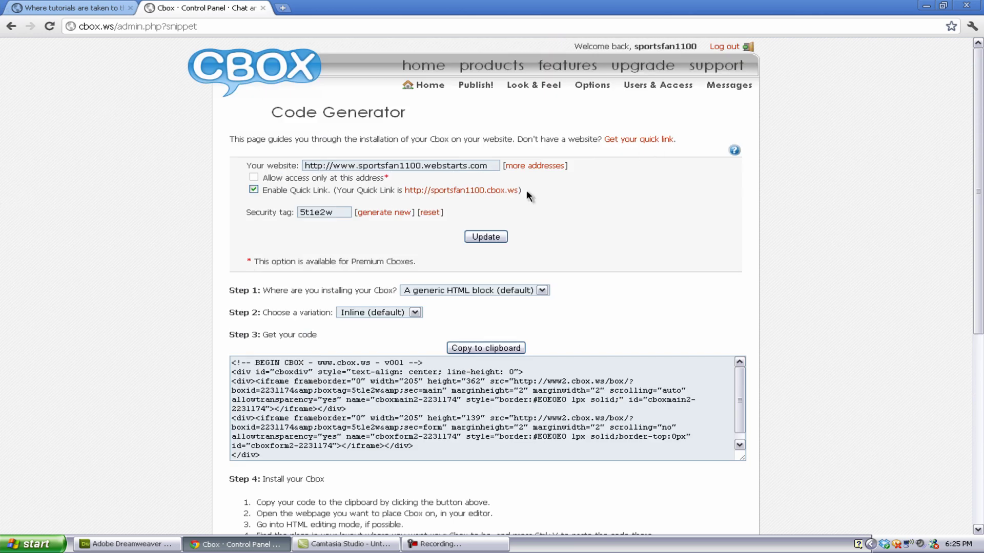
pyautogui.moveTo(500, 165)
pyautogui.mouseDown()
pyautogui.moveTo(439, 175)
pyautogui.moveTo(504, 164)
pyautogui.mouseUp()
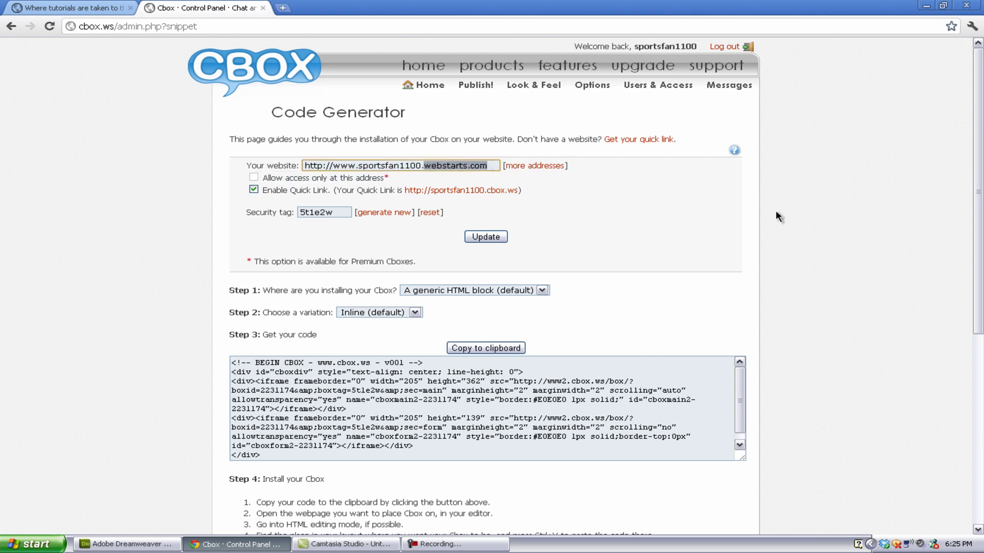
pyautogui.press('BackSpace')
pyautogui.press('Down')
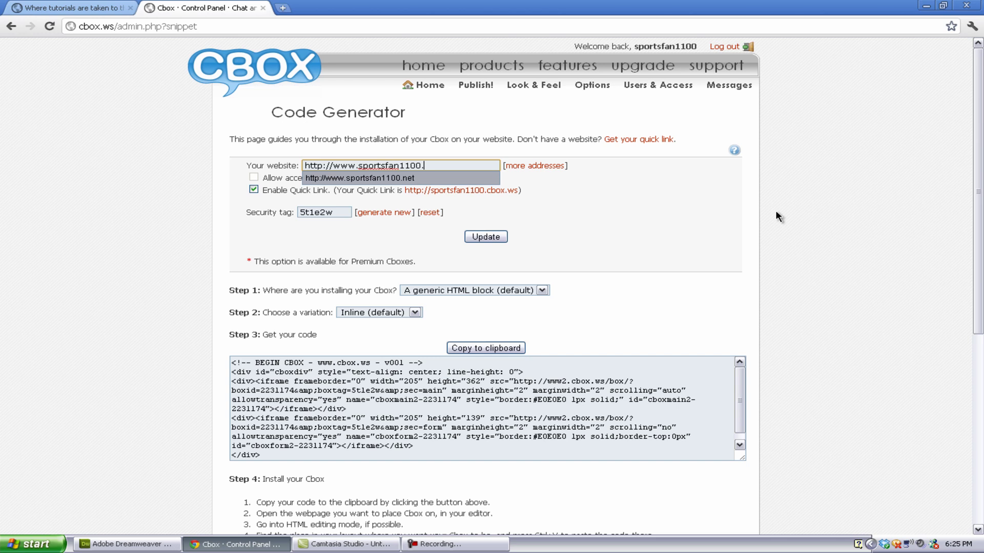
pyautogui.press('Return')
pyautogui.click(495, 237)
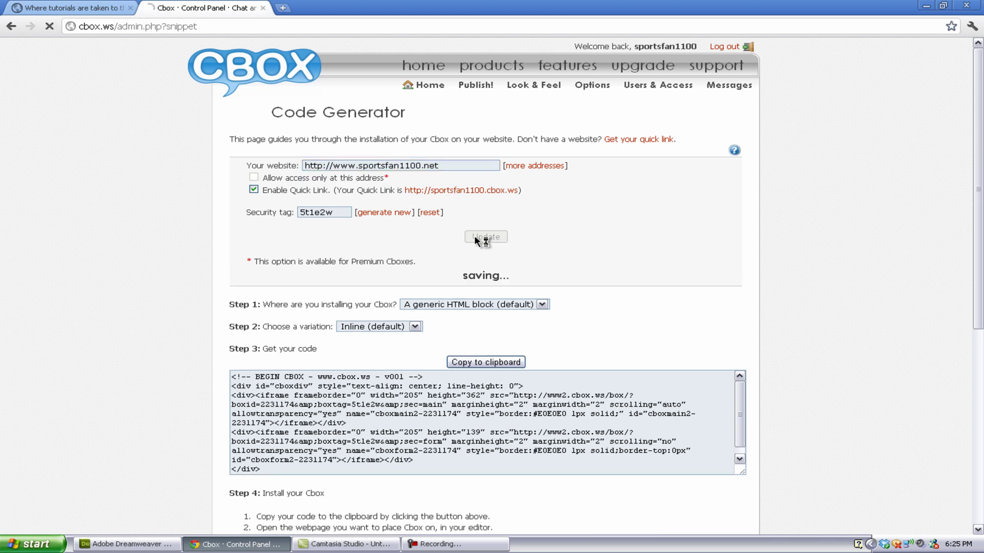
pyautogui.scroll(-5, 326, 423)
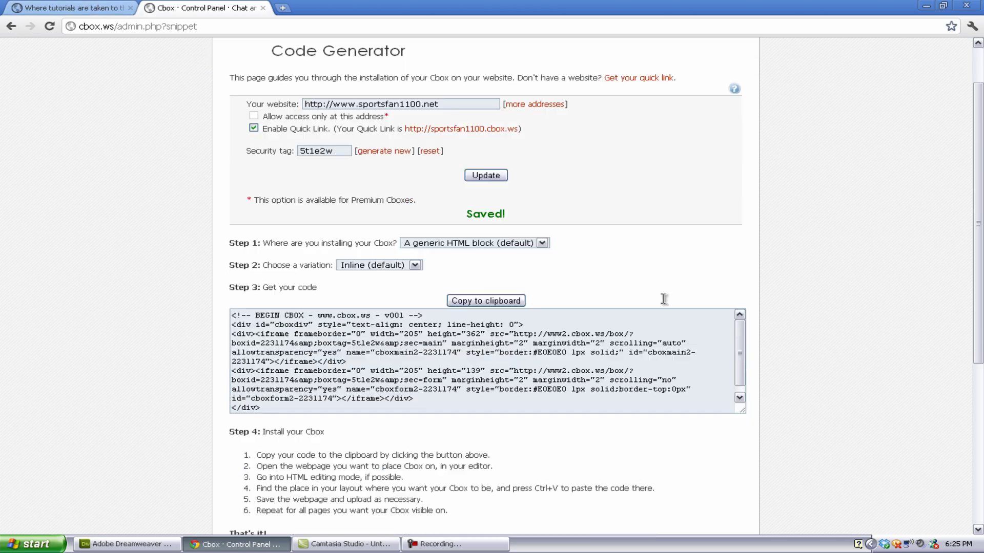
pyautogui.scroll(6, 337, 413)
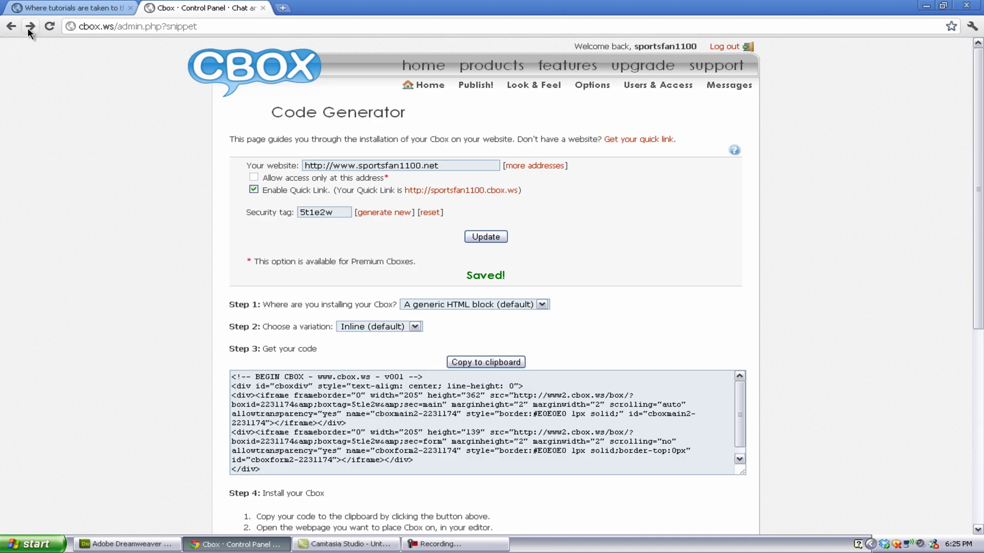
# Return to the layout options, set the Cbox height to 500 px and save it.
pyautogui.click(29, 26)
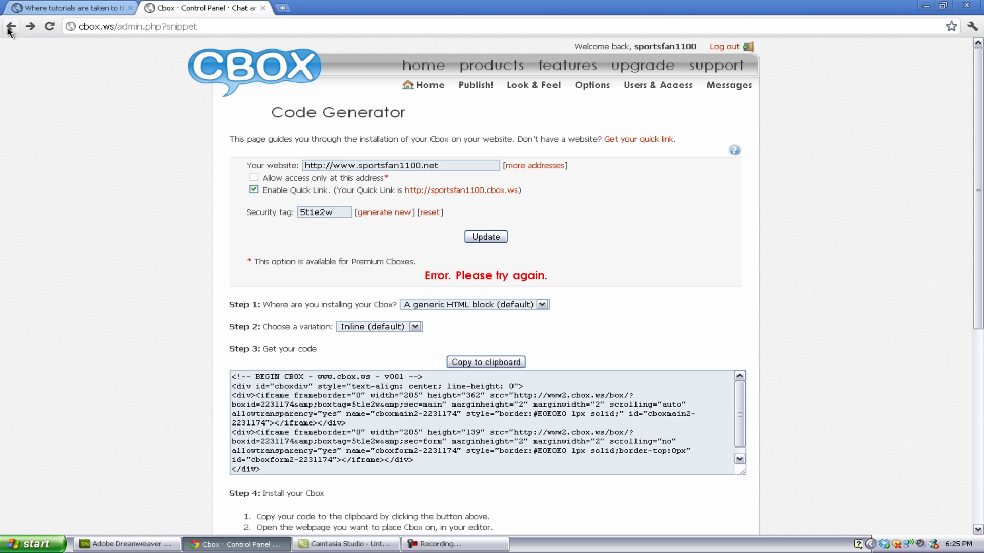
pyautogui.click(10, 27)
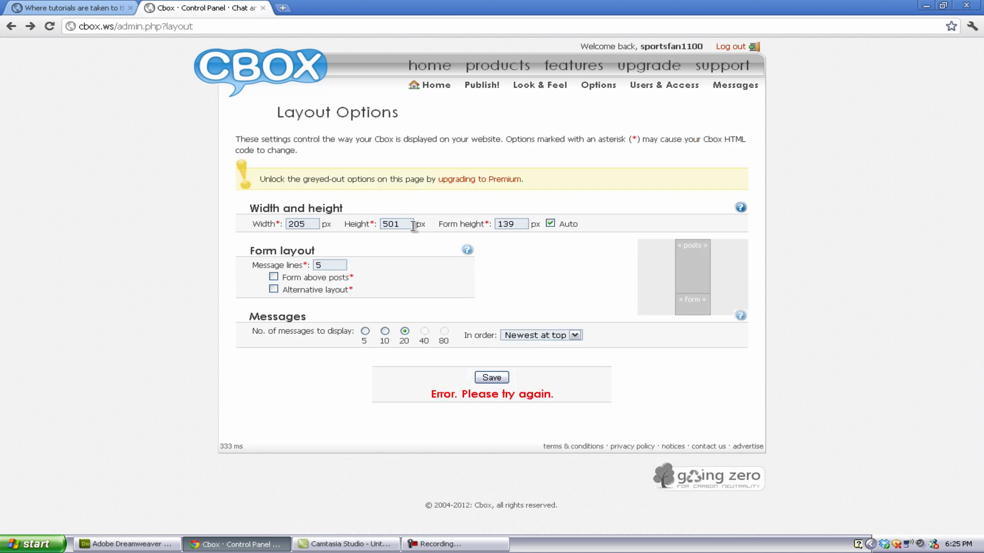
pyautogui.press('BackSpace')
pyautogui.write('0')
pyautogui.press('Return')
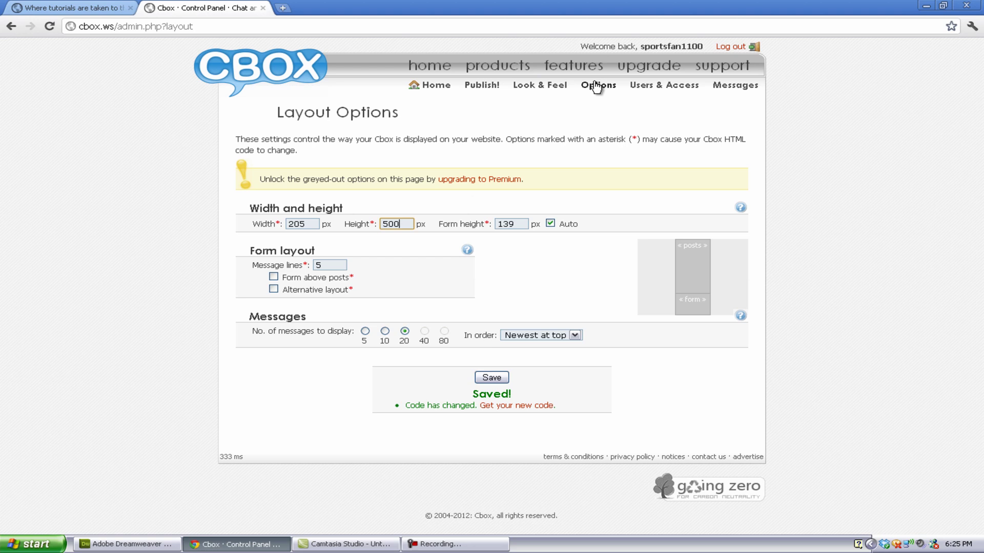
# Open the posting options and examine the message, chat and anti-spam settings.
pyautogui.moveTo(595, 89)
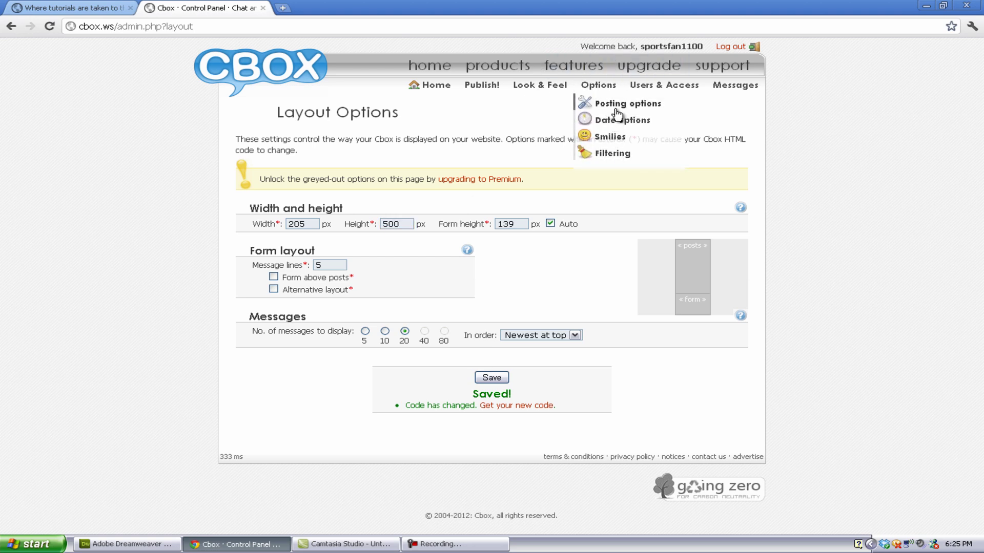
pyautogui.click(611, 103)
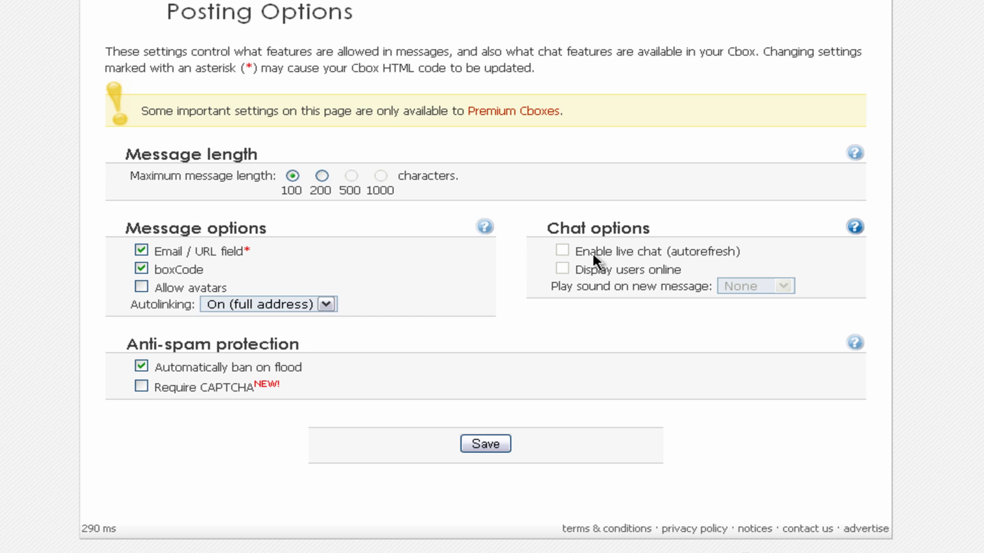
pyautogui.moveTo(643, 228); pyautogui.dragTo(547, 229)
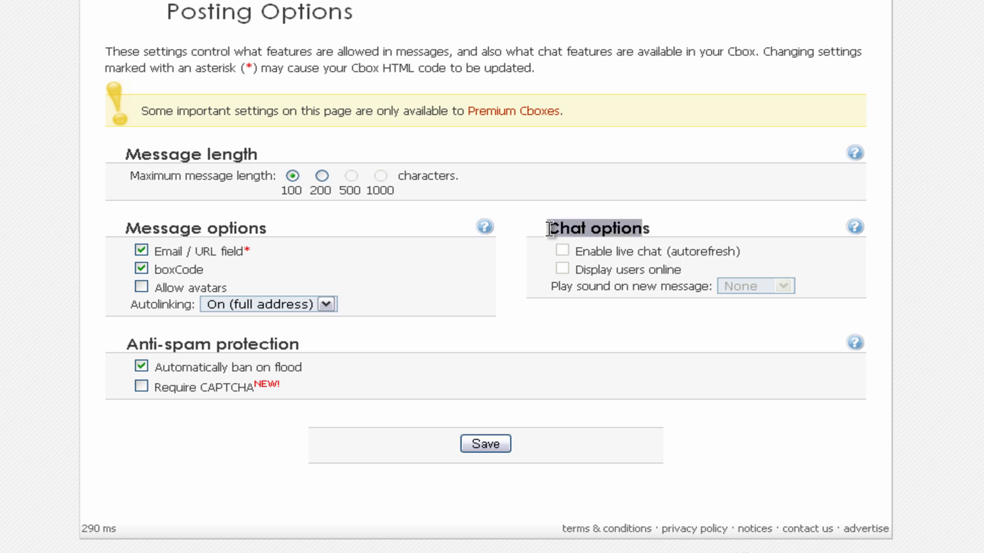
pyautogui.click(566, 231)
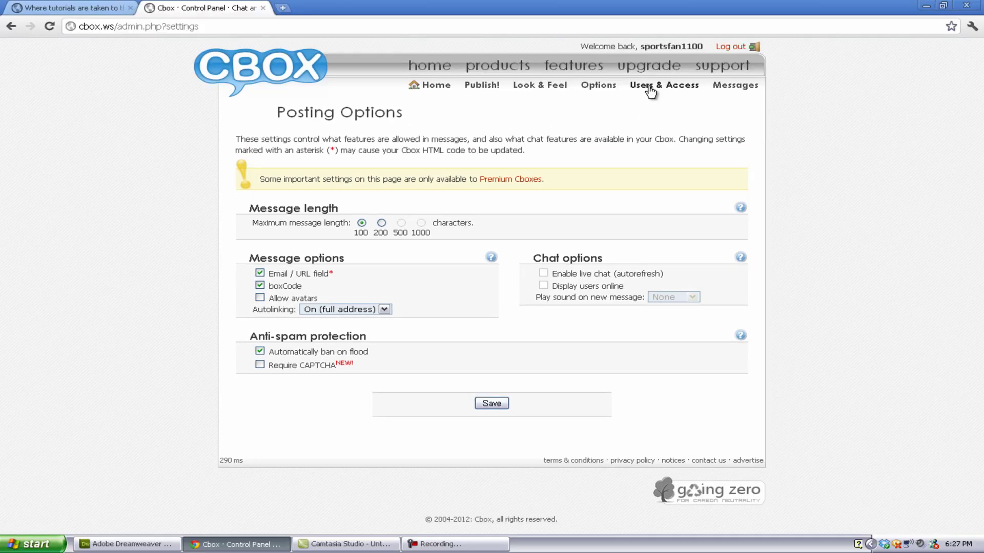
# View the registered users settings, followed by the blocked users list.
pyautogui.moveTo(649, 91)
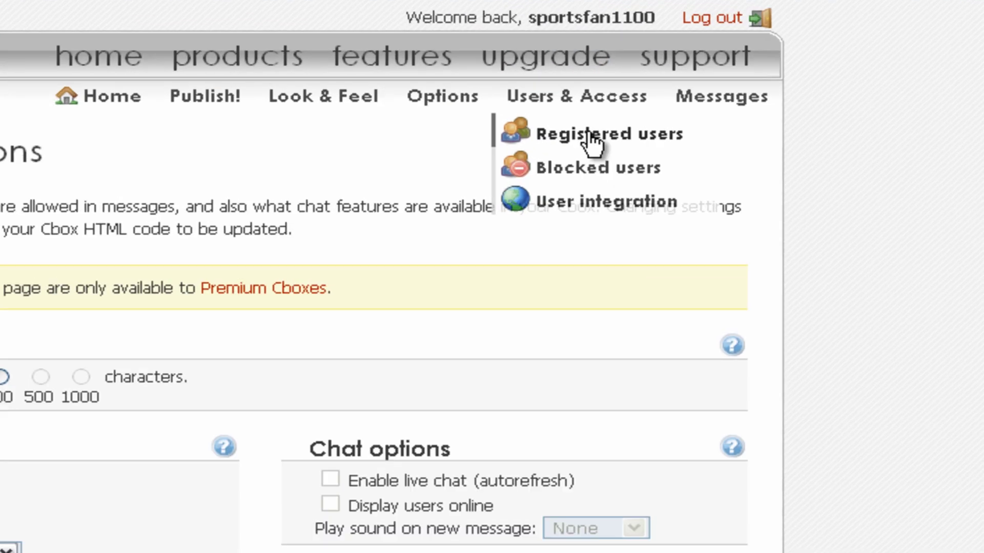
pyautogui.click(672, 104)
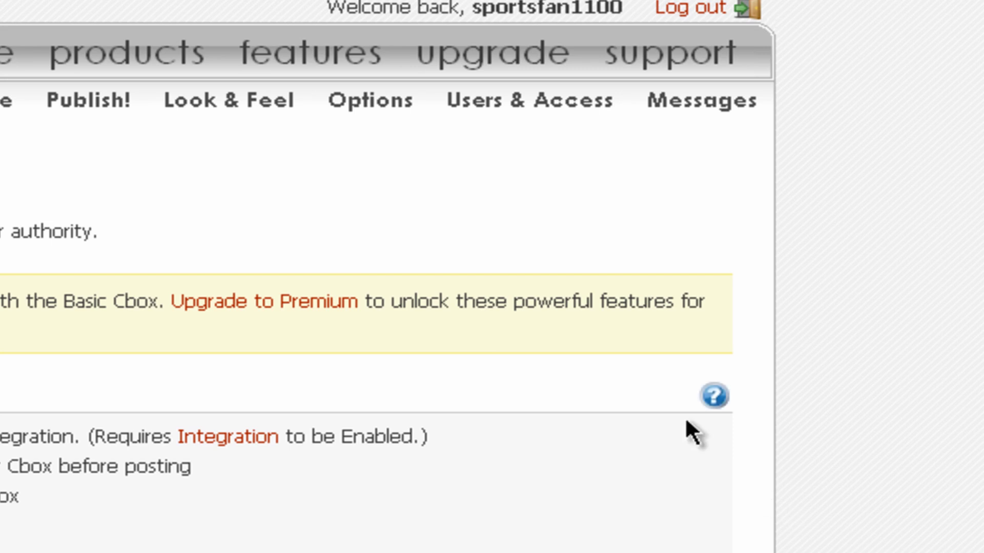
pyautogui.moveTo(564, 116)
pyautogui.click(563, 191)
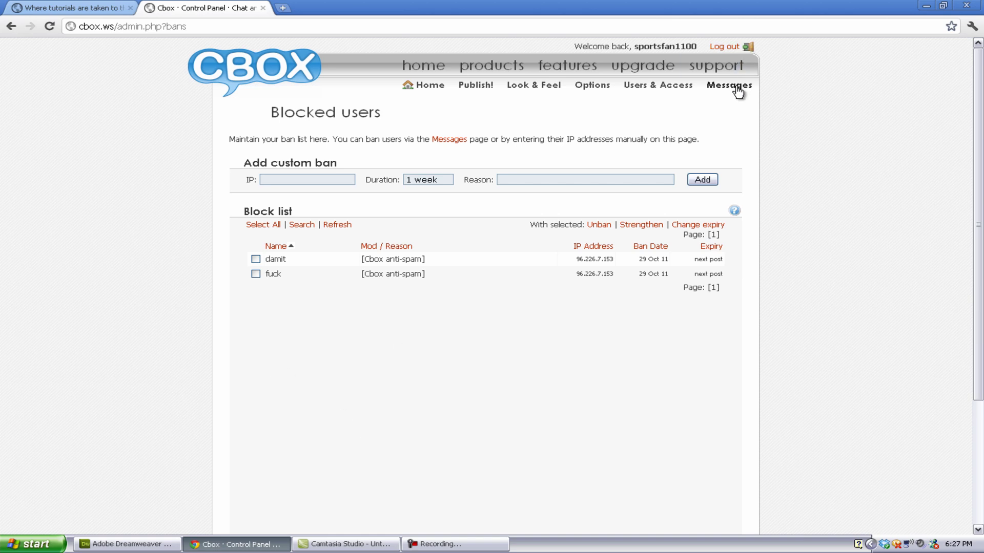
# Open the Messages page and browse the posted chat messages and the bulk delete options.
pyautogui.moveTo(739, 87)
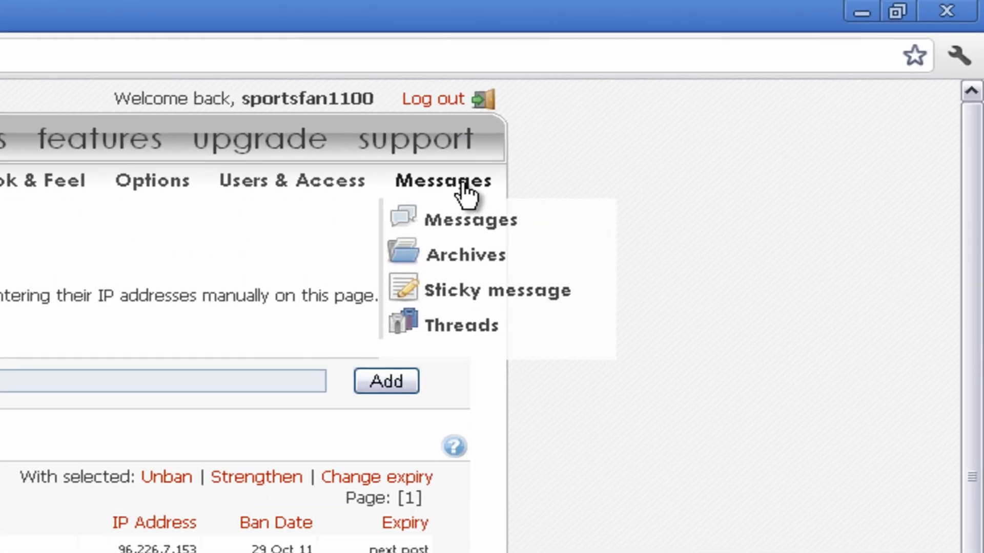
pyautogui.click(495, 221)
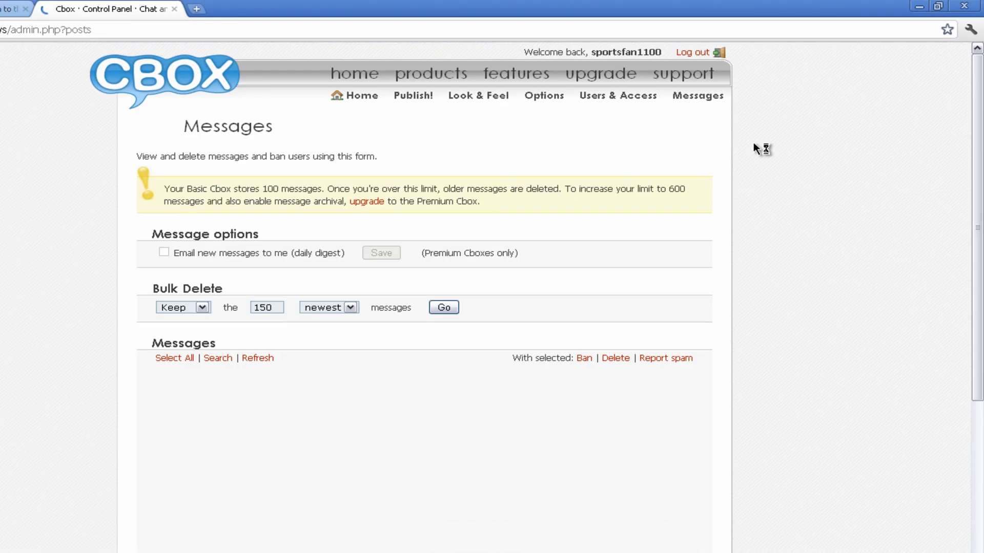
pyautogui.scroll(-3, 242, 266)
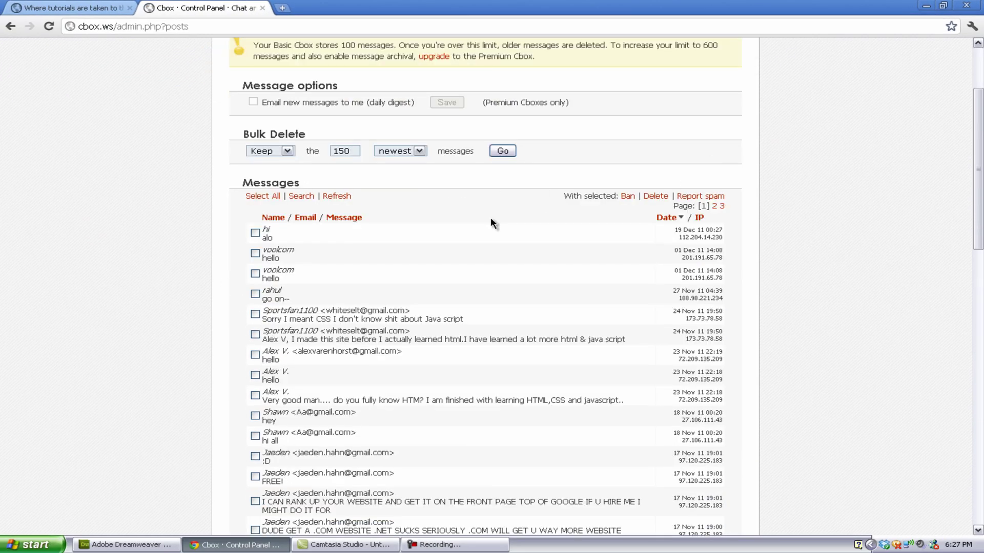
pyautogui.scroll(-3, 255, 232)
pyautogui.scroll(5, 262, 234)
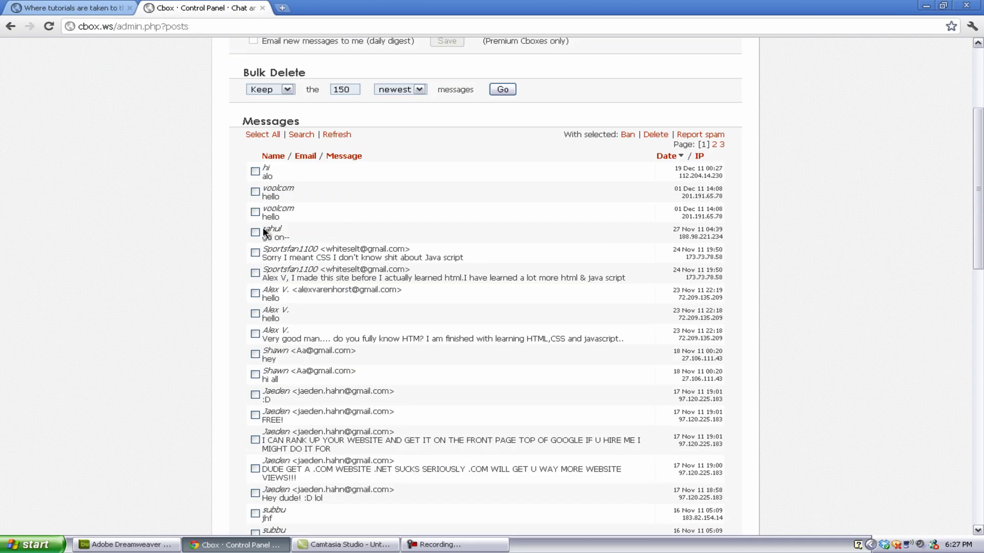
pyautogui.scroll(-5, 366, 241)
pyautogui.scroll(3, 131, 376)
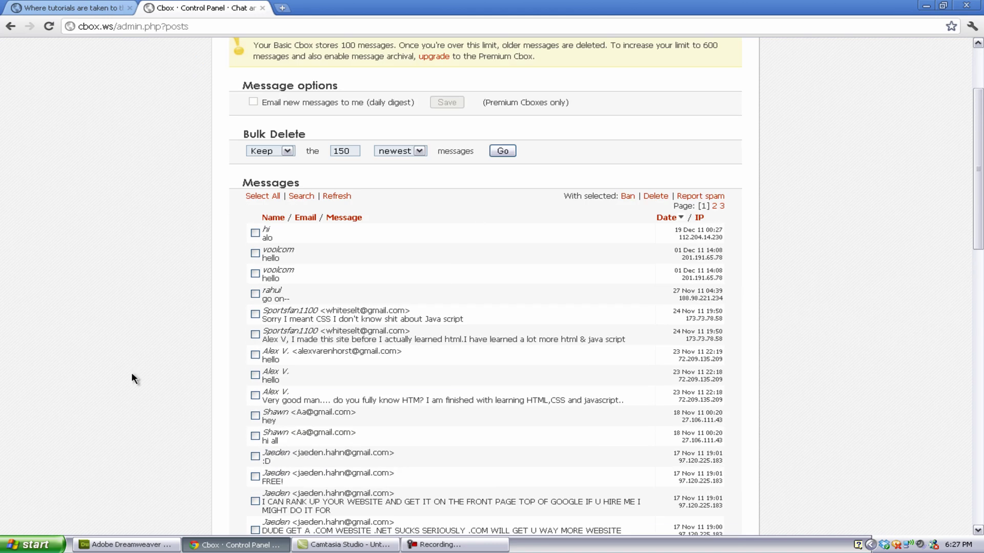
# Select the newest message in the list, clear the selection again and look over the other posted messages.
pyautogui.click(256, 233)
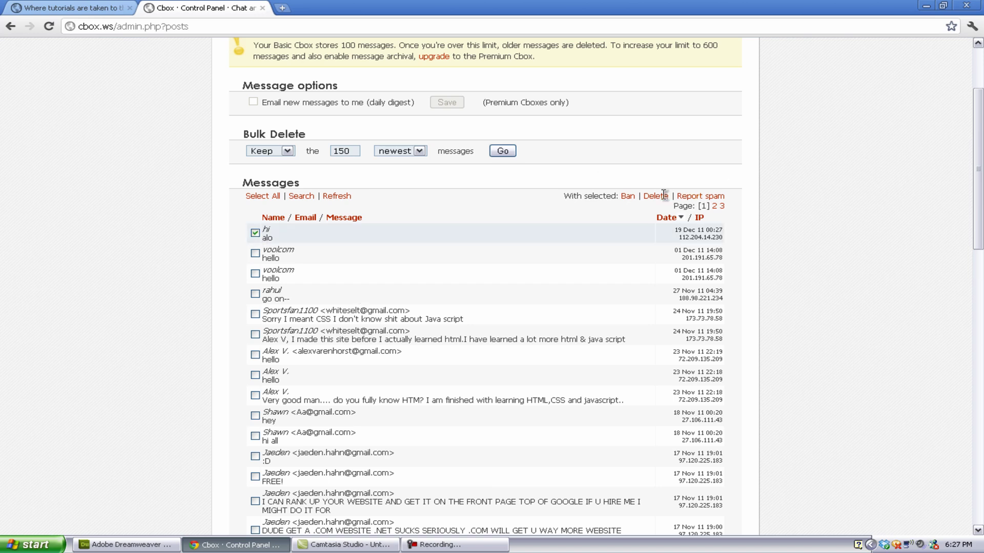
pyautogui.click(255, 234)
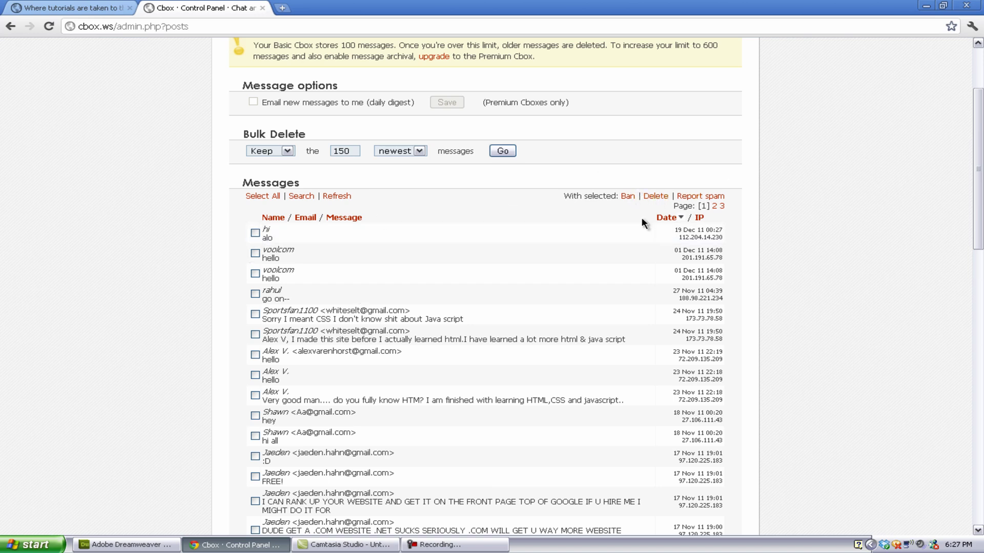
pyautogui.click(255, 233)
pyautogui.click(255, 253)
pyautogui.click(255, 253)
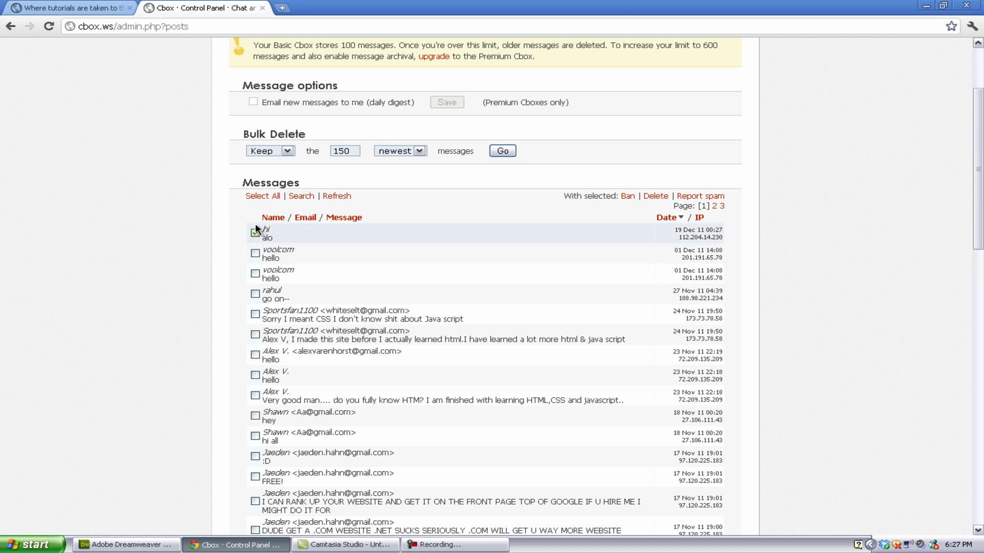
pyautogui.click(255, 233)
pyautogui.scroll(-3, 310, 266)
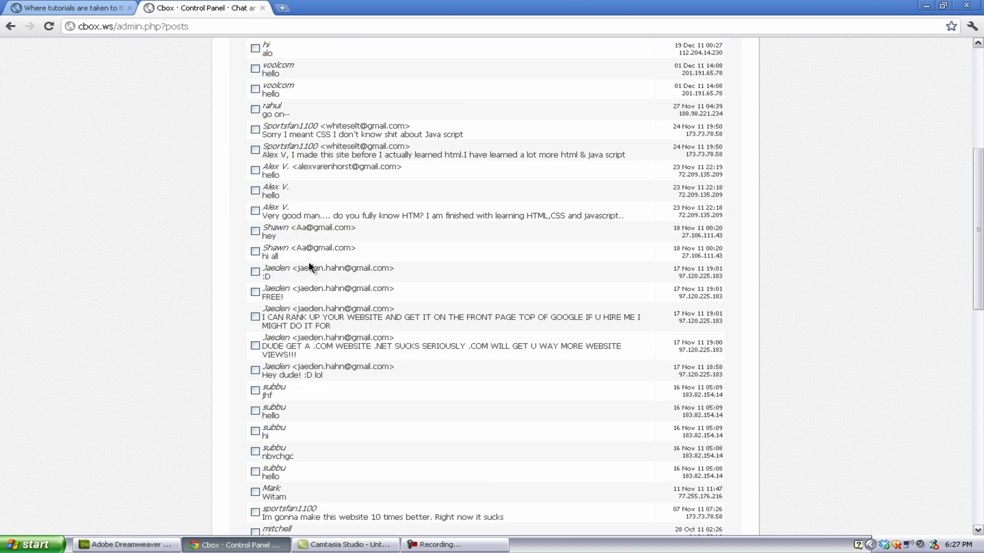
pyautogui.scroll(6, 310, 266)
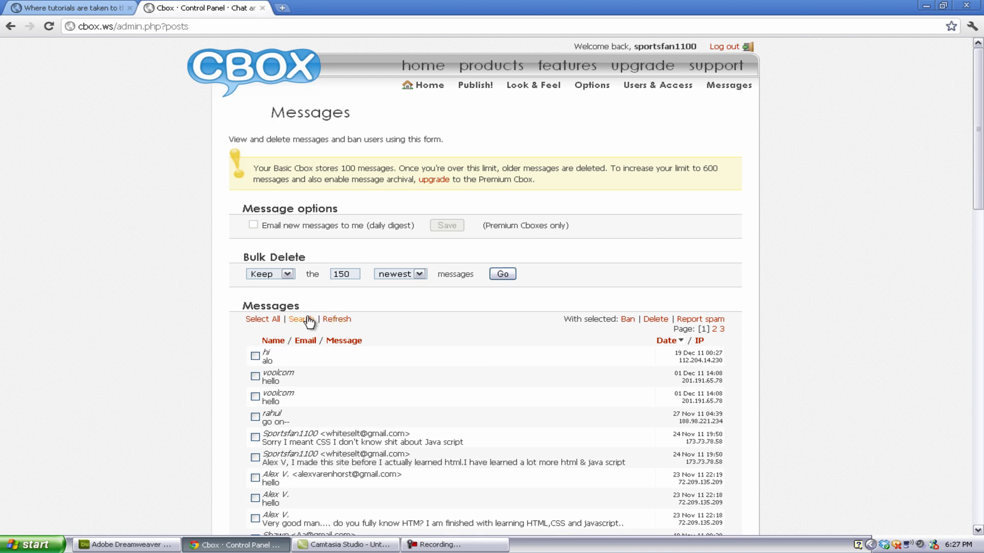
pyautogui.scroll(-2, 558, 284)
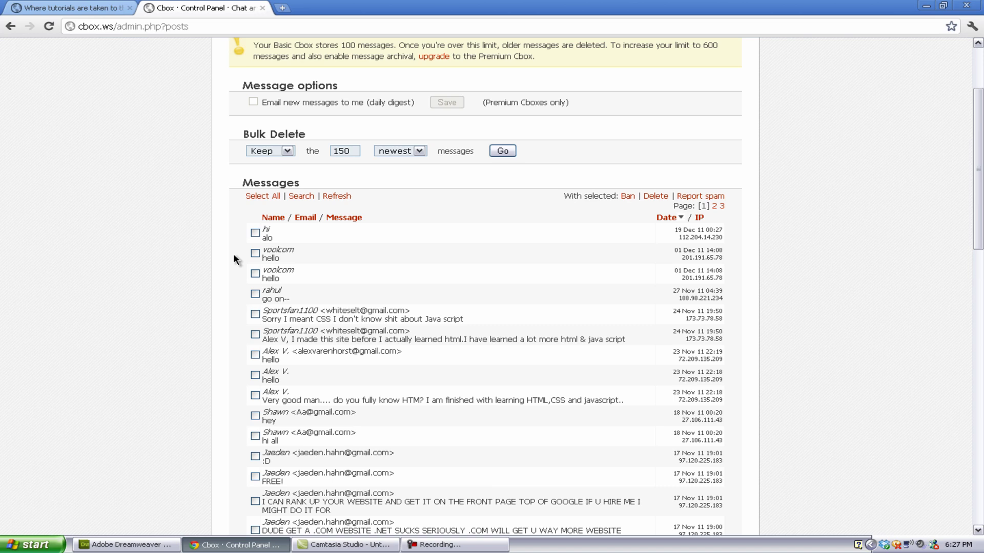
pyautogui.scroll(2, 420, 297)
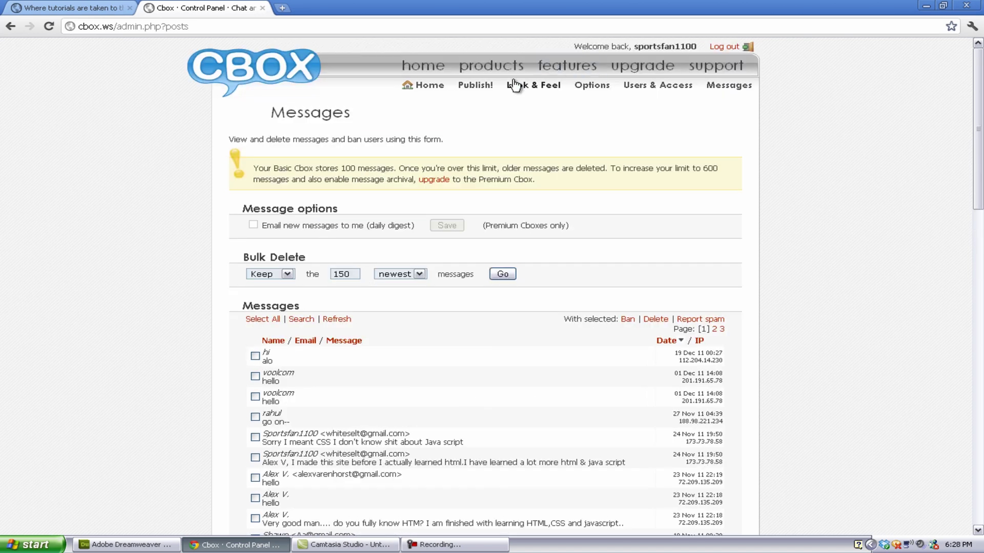
# Open the Products page and compare the Cbox Basic, Premium and Premium Multithreaded plans and their prices.
pyautogui.click(489, 66)
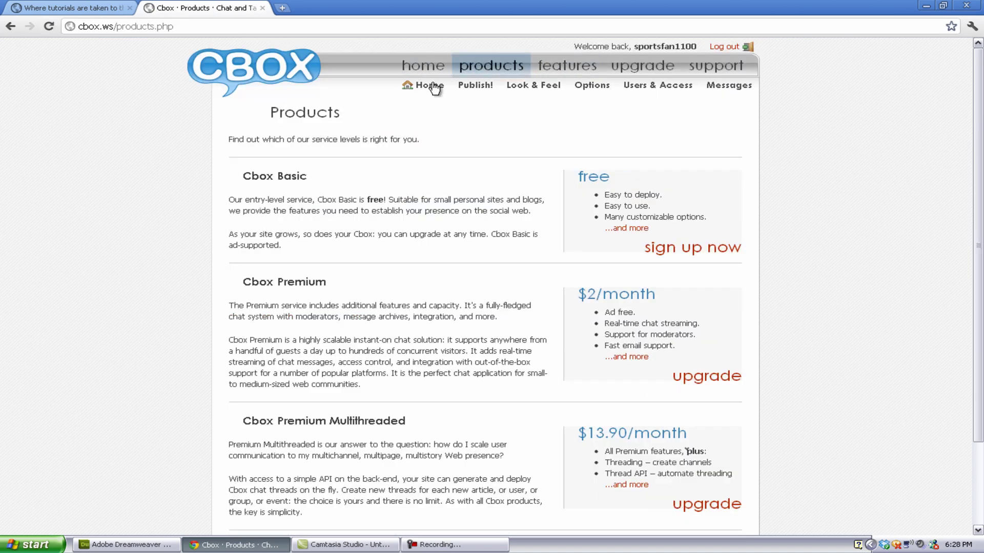
pyautogui.scroll(-2, 367, 288)
pyautogui.scroll(2, 367, 288)
pyautogui.scroll(-2, 367, 287)
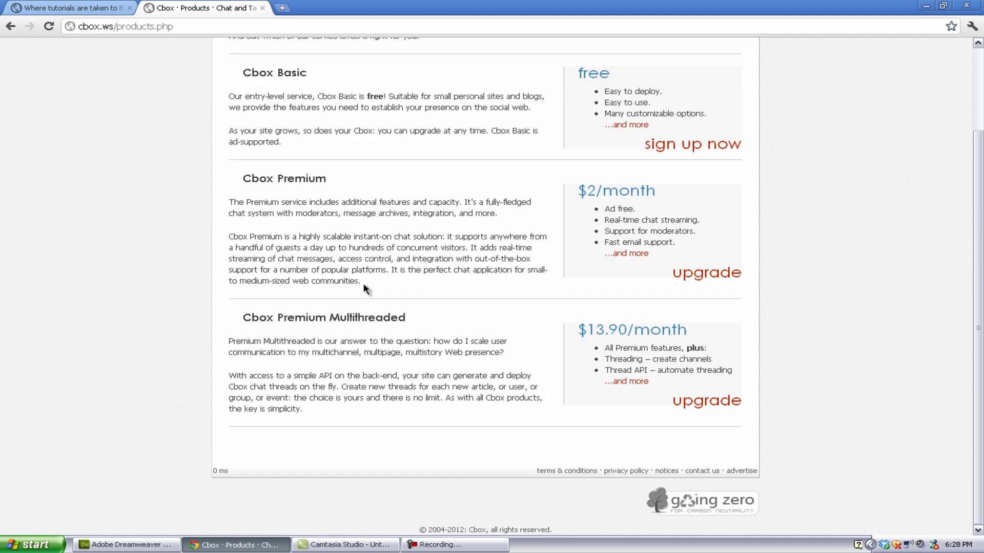
pyautogui.scroll(2, 365, 288)
pyautogui.scroll(-2, 408, 365)
pyautogui.moveTo(259, 179); pyautogui.dragTo(295, 178)
pyautogui.click(295, 178)
pyautogui.tripleClick(579, 190)
pyautogui.click(579, 186)
pyautogui.moveTo(579, 184); pyautogui.dragTo(682, 174)
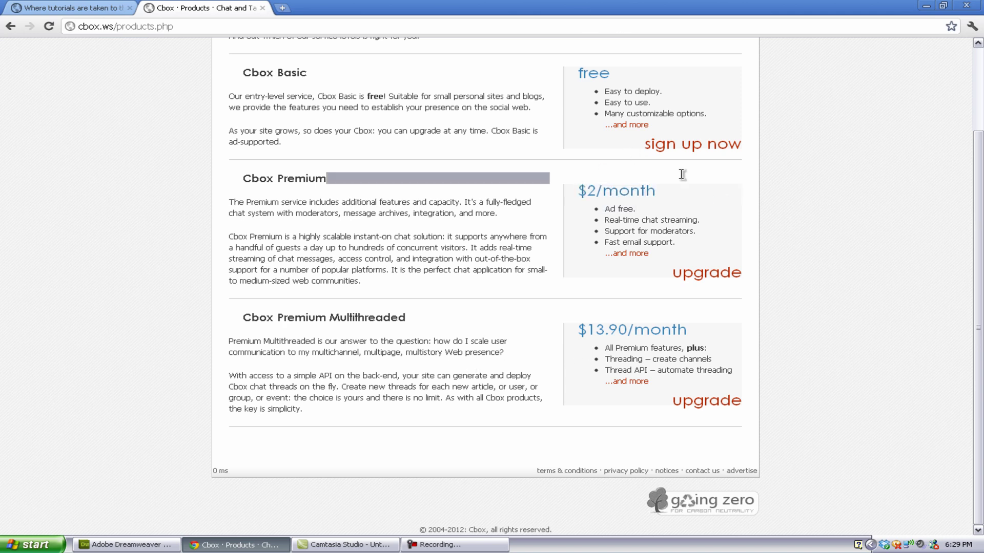
pyautogui.click(706, 185)
pyautogui.scroll(3, 801, 224)
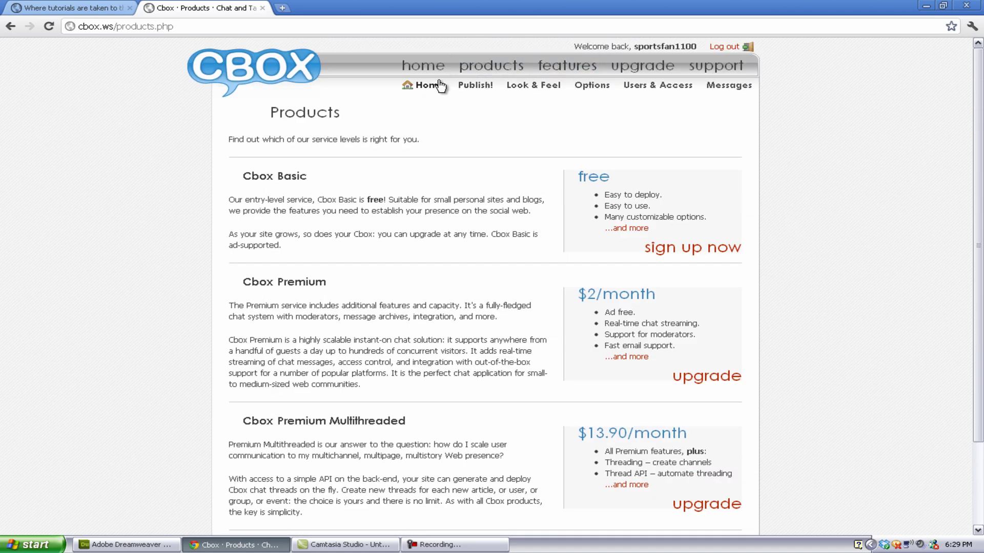
# Review the feature table comparing Basic and Premium Cbox, and return to the Cbox welcome page.
pyautogui.click(569, 66)
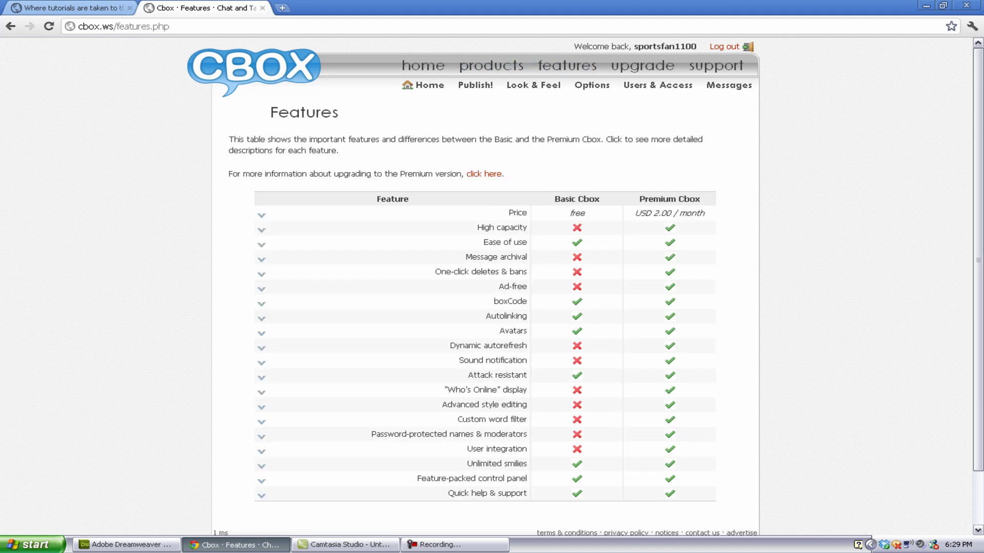
pyautogui.scroll(-3, 914, 174)
pyautogui.scroll(3, 827, 199)
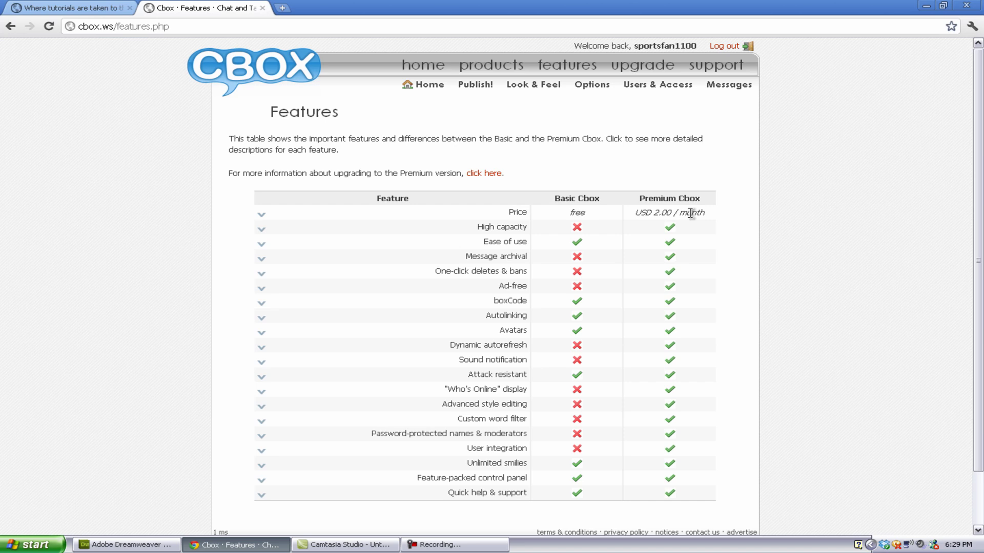
pyautogui.scroll(-3, 689, 210)
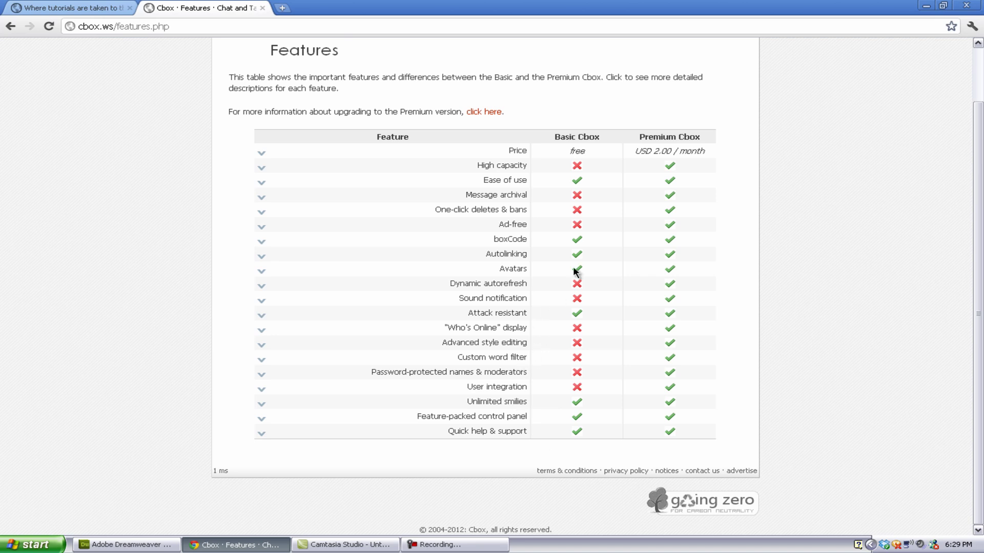
pyautogui.scroll(2, 755, 98)
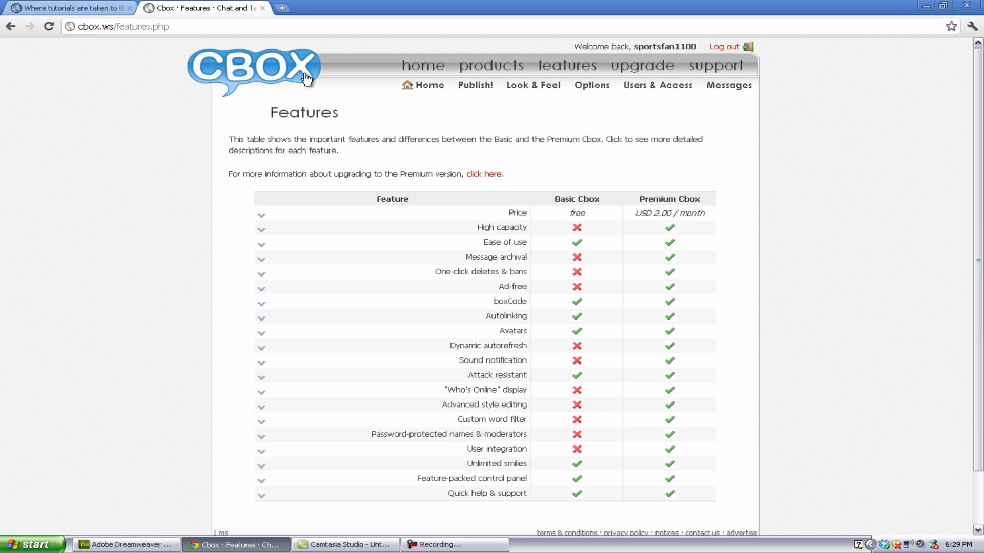
pyautogui.click(268, 73)
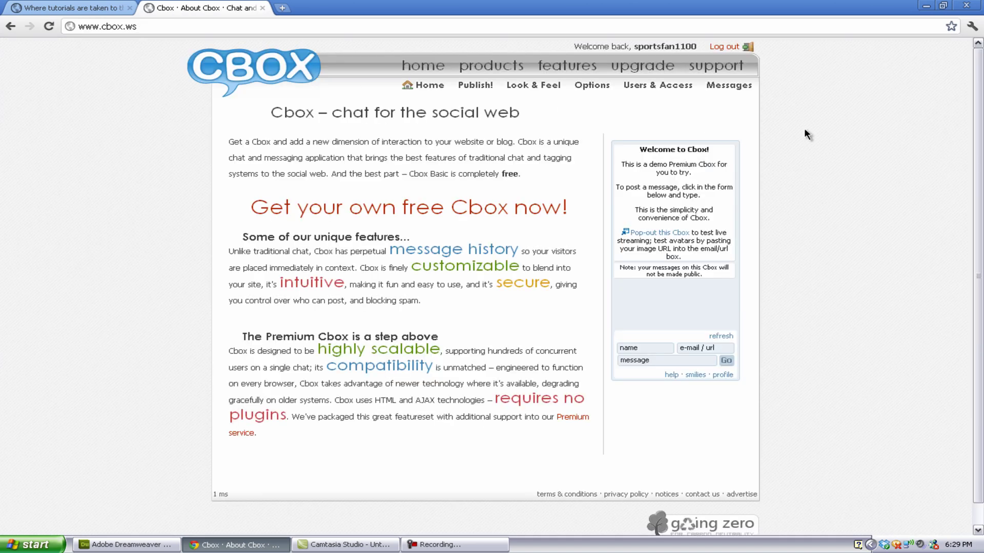
pyautogui.scroll(-1, 807, 128)
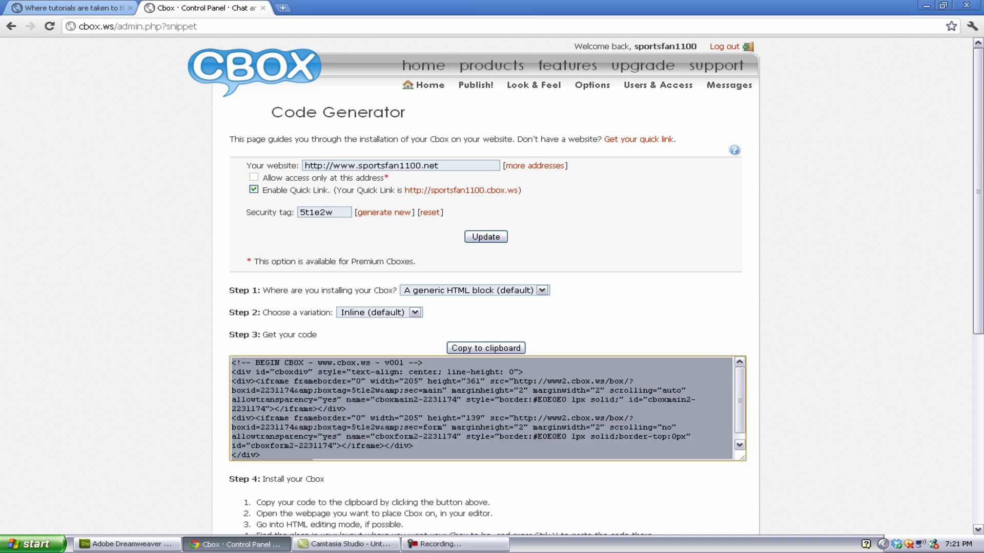
# Copy the generated inline Cbox embed code for a generic HTML block from the Code Generator page.
pyautogui.scroll(-2, 513, 251)
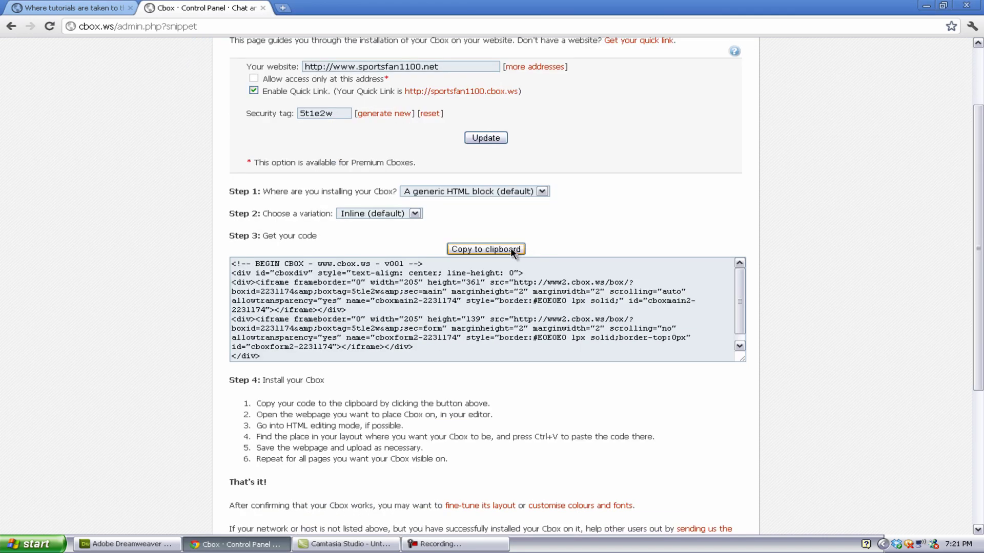
pyautogui.click(486, 249)
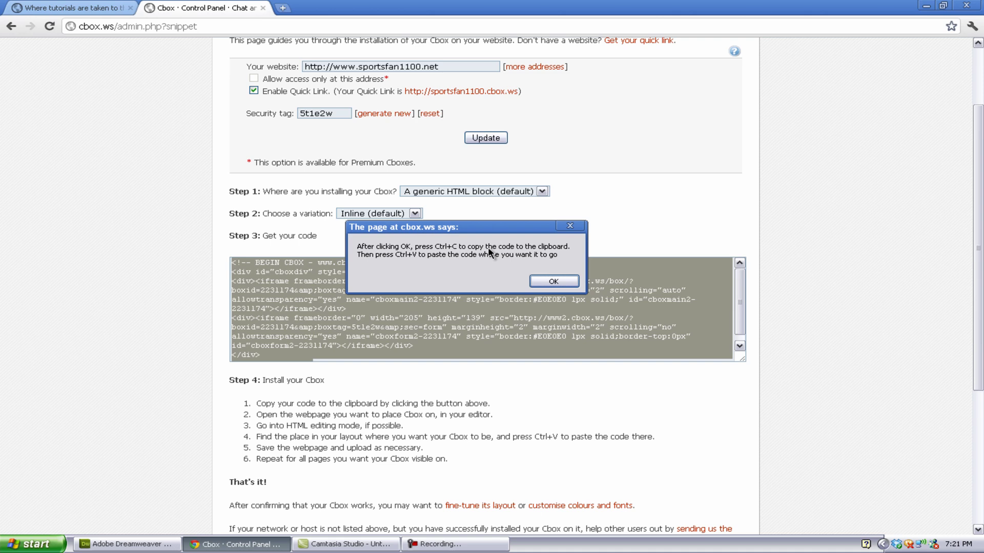
pyautogui.click(554, 281)
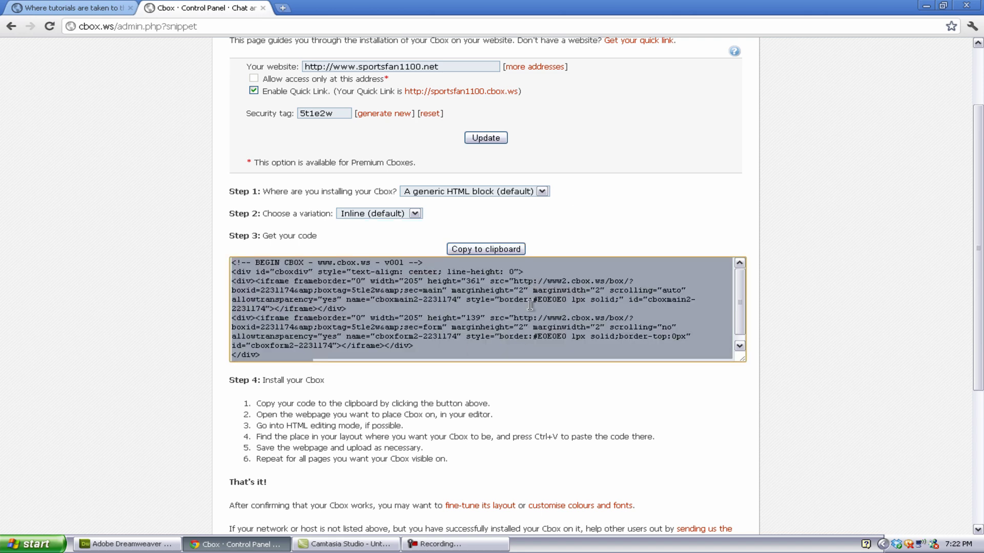
# Switch to Dreamweaver, place the cursor in the chat box area of Indexwchatbox.htm and compare its code and design views.
pyautogui.click(126, 544)
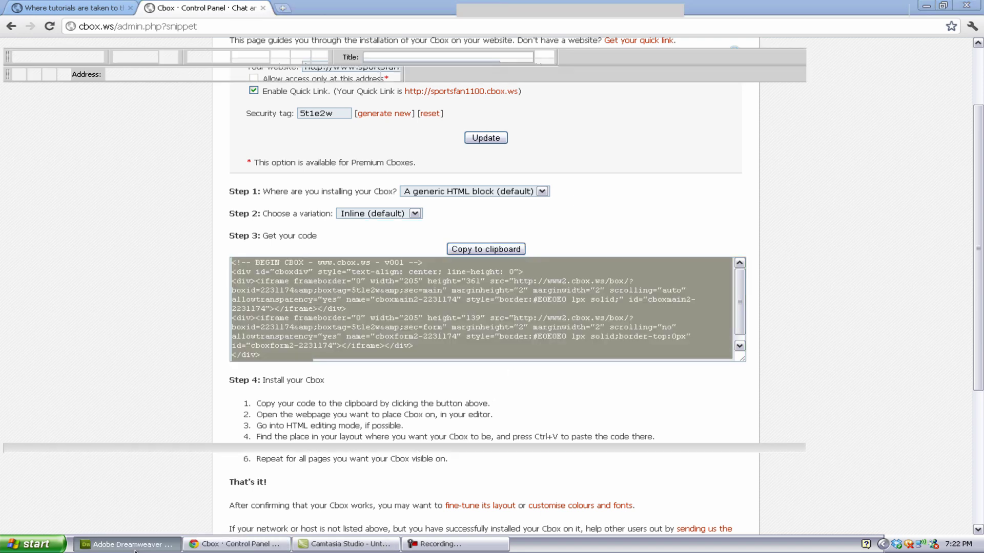
pyautogui.scroll(-5, 643, 232)
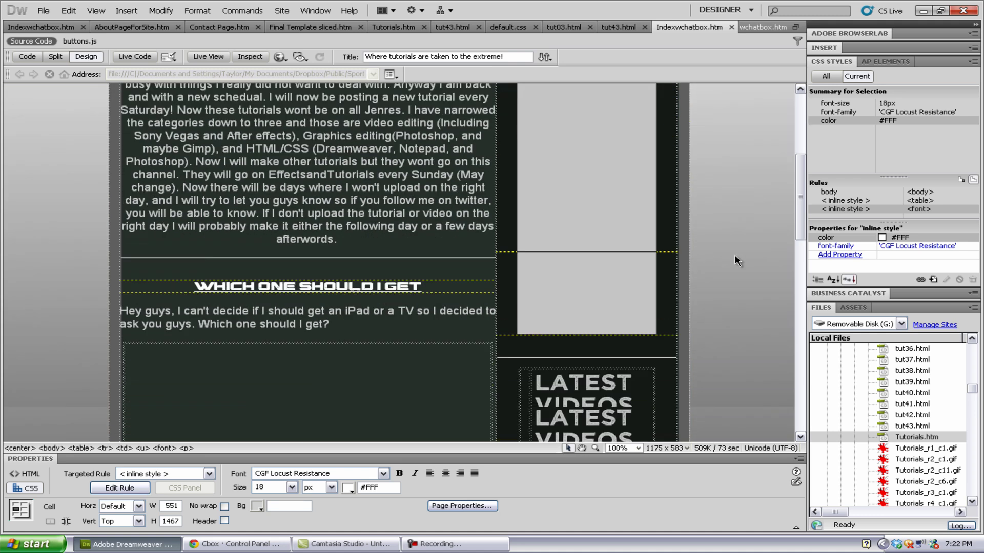
pyautogui.scroll(4, 693, 275)
pyautogui.click(518, 210)
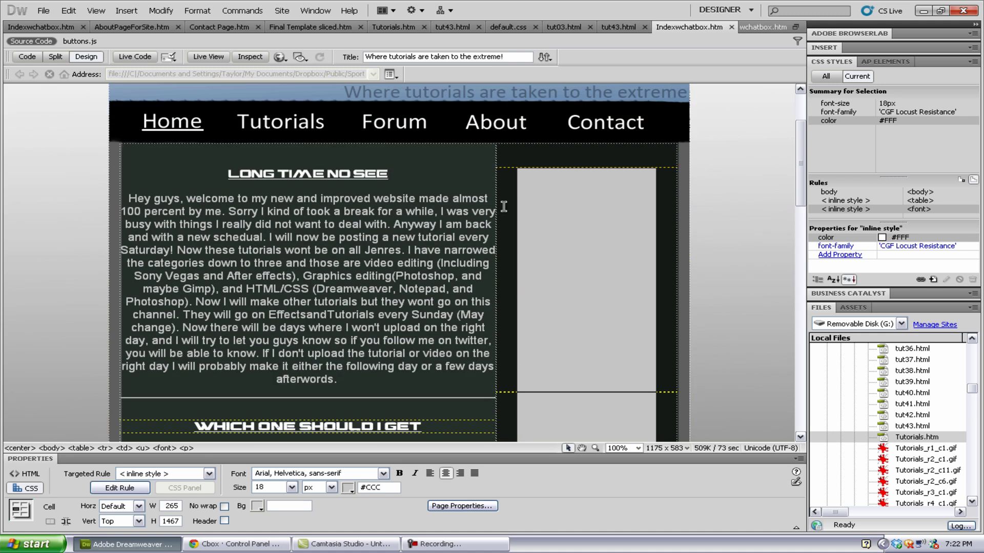
pyautogui.click(26, 58)
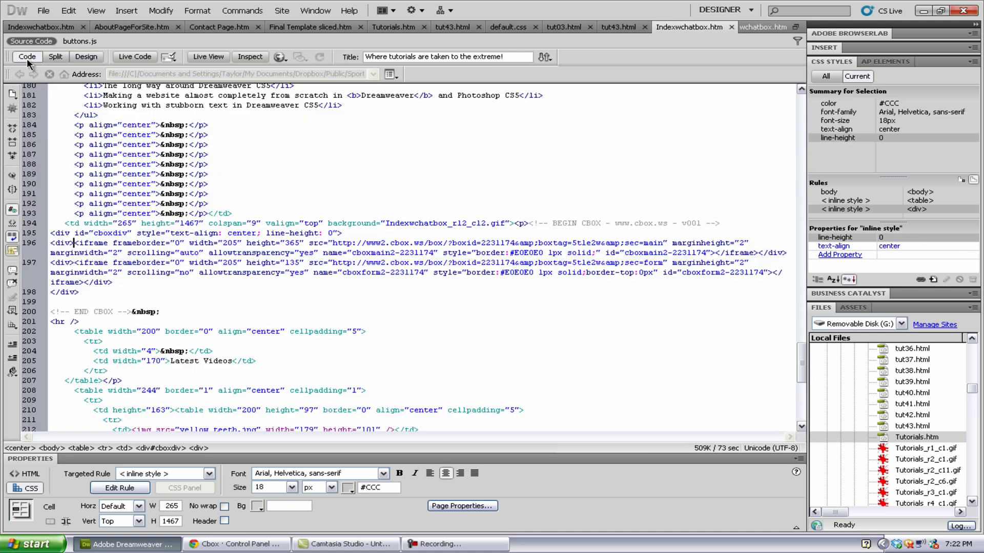
pyautogui.click(87, 58)
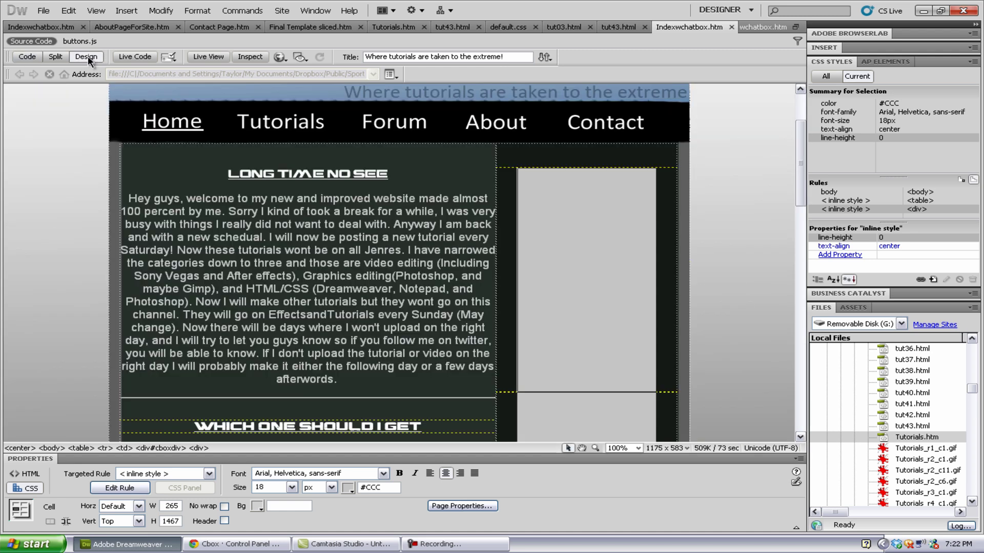
# Enter the marker text 1965 before the first Cbox iframe in the code and check its place in the page design.
pyautogui.click(26, 61)
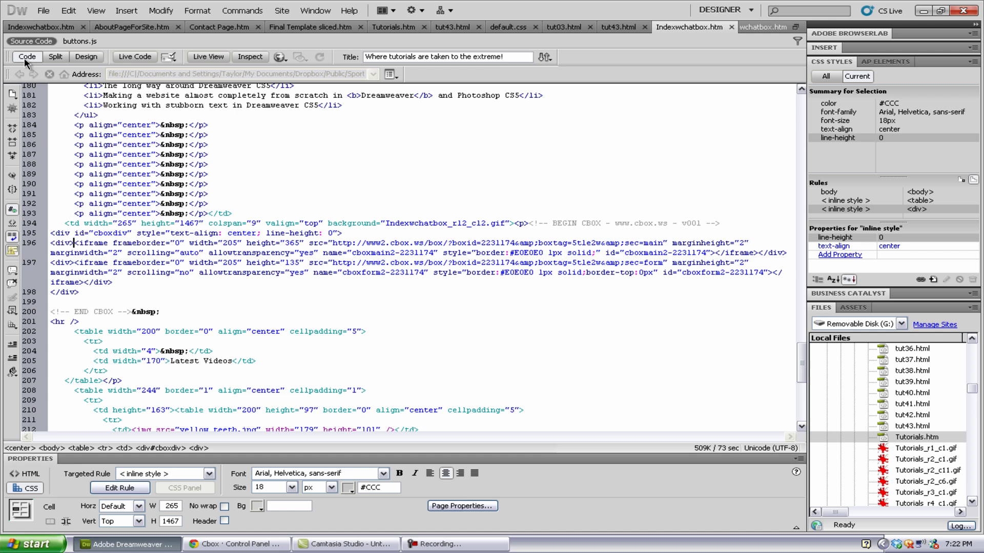
pyautogui.write('1965')
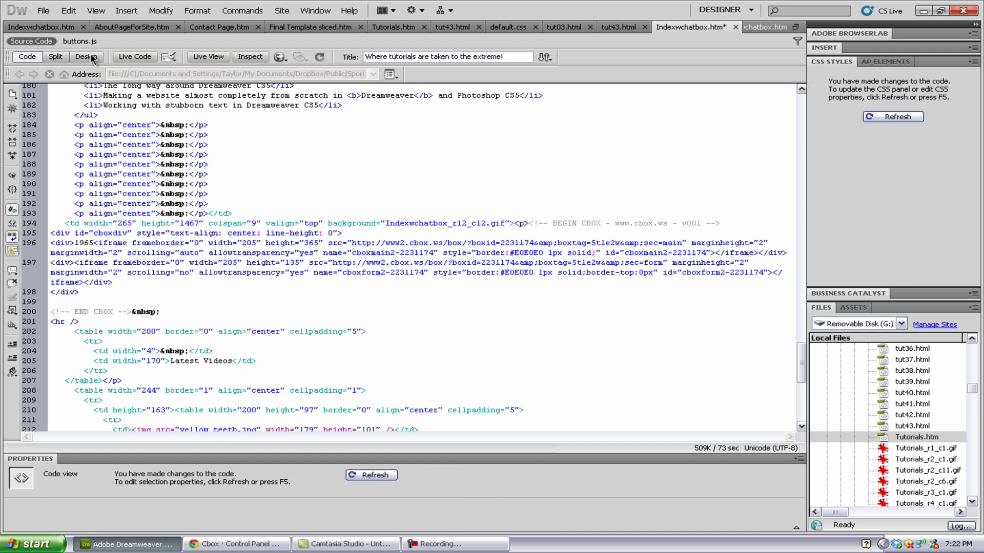
pyautogui.click(88, 57)
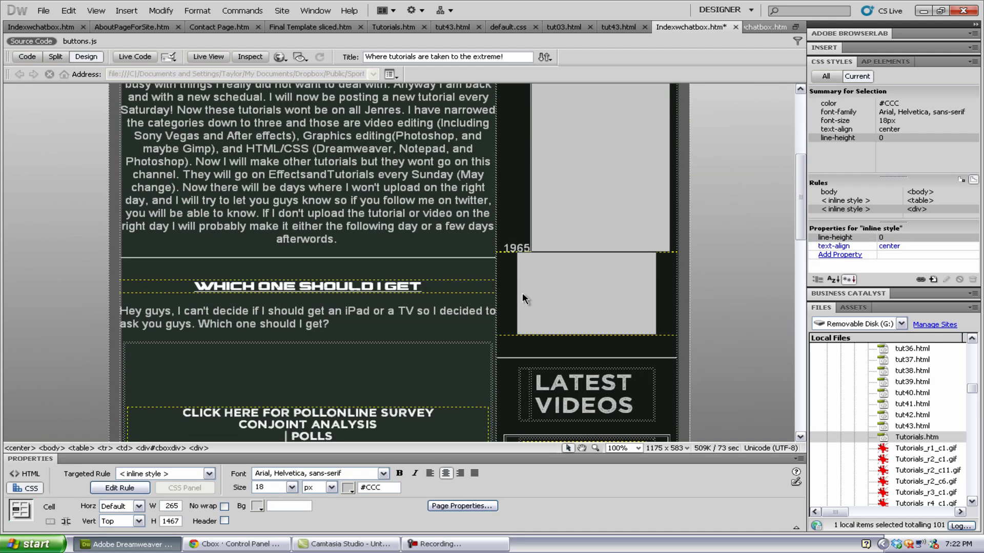
# Delete the marker text 1965 from in front of the first Cbox iframe in the page code.
pyautogui.click(25, 57)
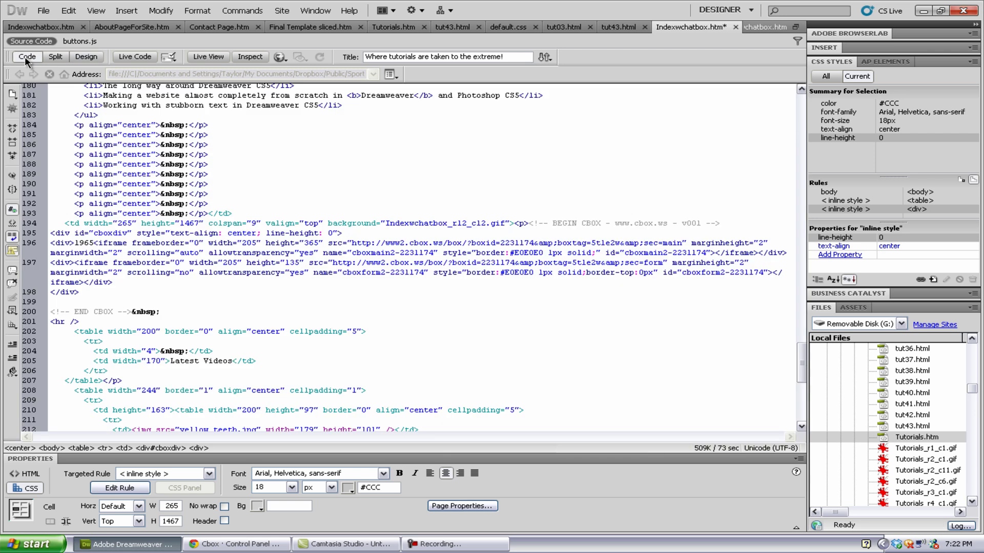
pyautogui.press('BackSpace')
pyautogui.press('BackSpace')
pyautogui.press('BackSpace')
pyautogui.press('BackSpace')
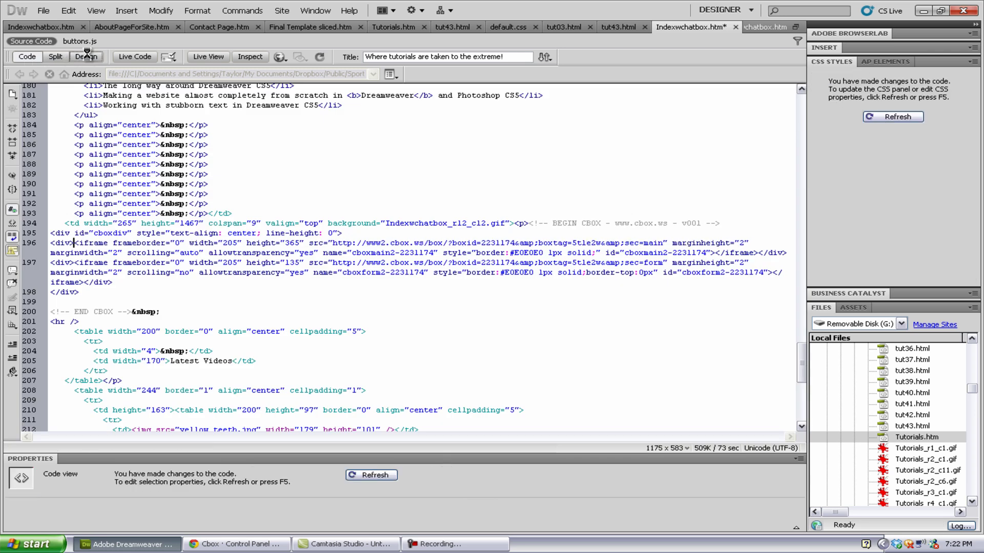
# Return to the page design and look over the layout around the embedded chat box, from header to latest videos.
pyautogui.click(86, 57)
pyautogui.scroll(5, 302, 243)
pyautogui.scroll(-6, 434, 369)
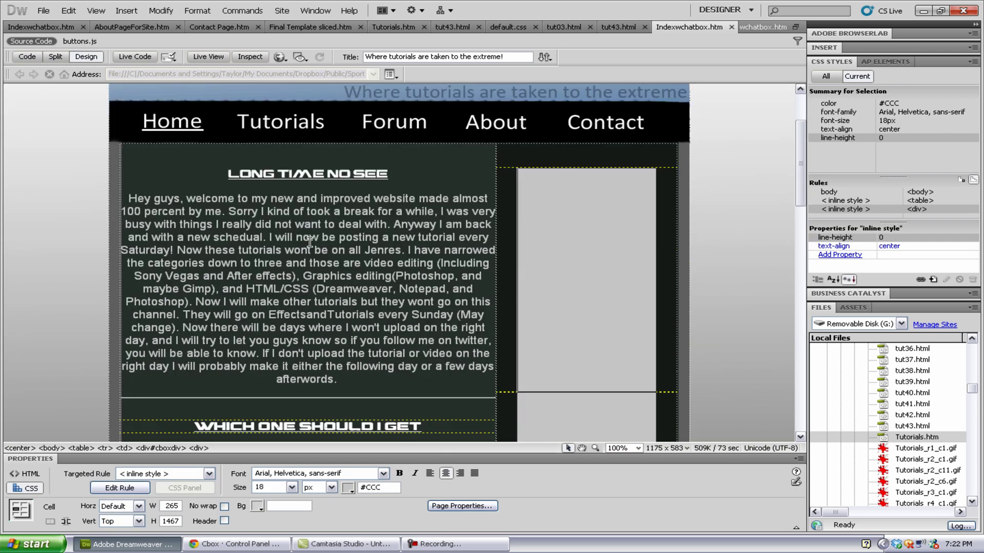
pyautogui.scroll(5, 434, 369)
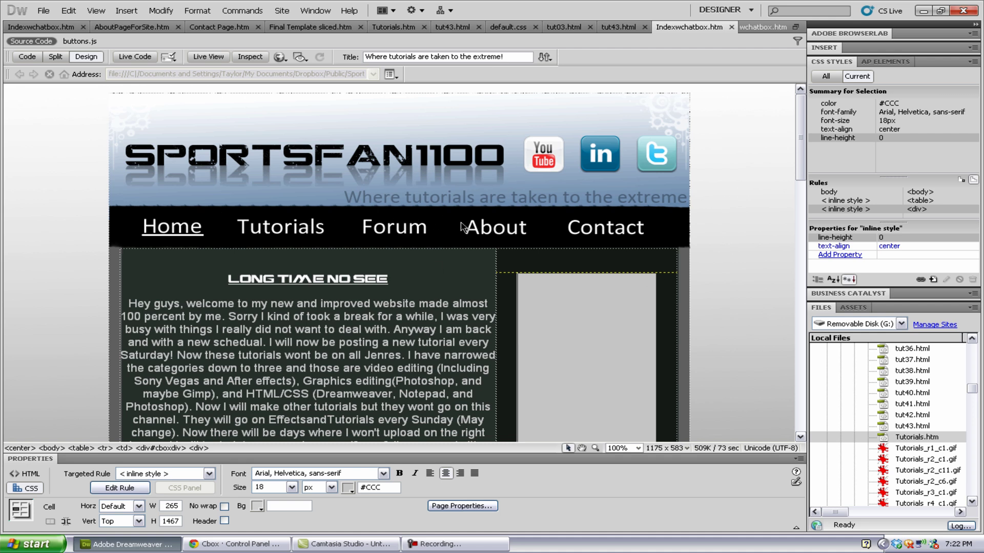
pyautogui.scroll(-8, 447, 265)
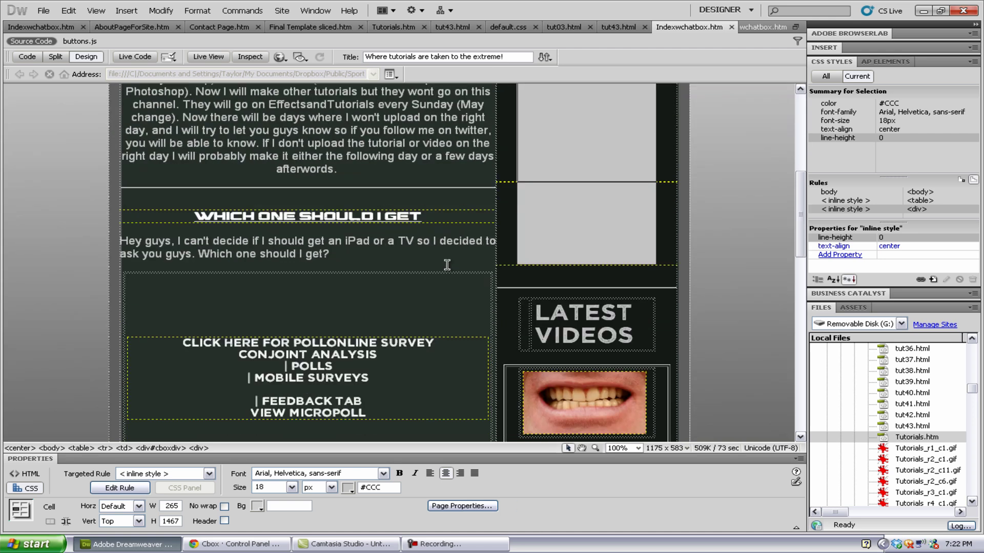
pyautogui.scroll(8, 446, 264)
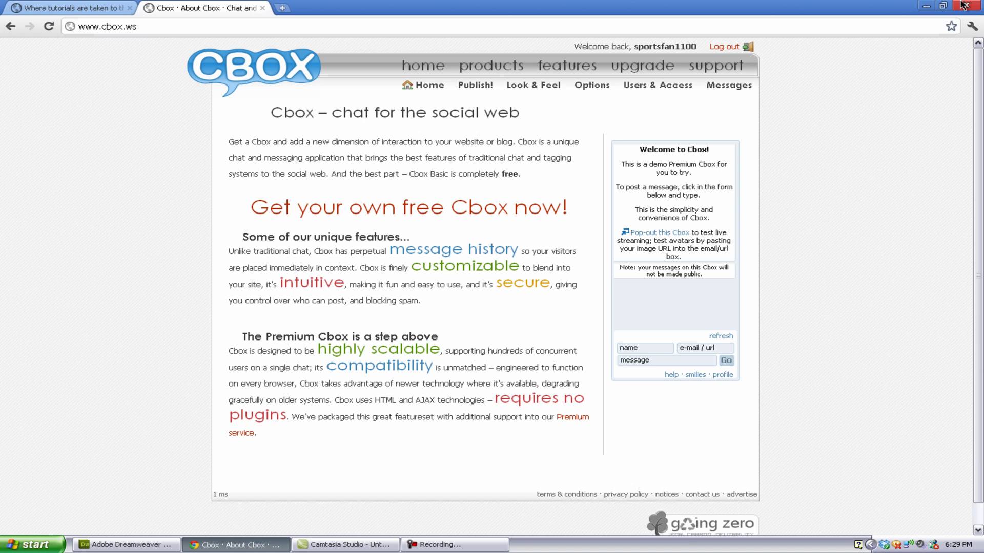
# Switch back to the browser and close the Cbox page to return to the website.
pyautogui.click(262, 8)
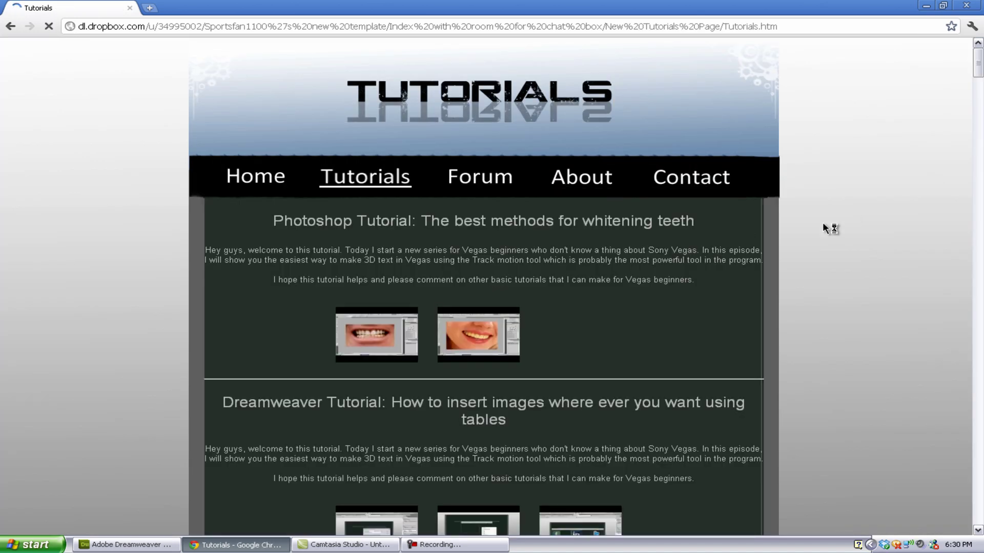
# Look through the website's Tutorials page from the newest tutorials down to the deleted-videos link, and return to its header.
pyautogui.scroll(-3, 825, 228)
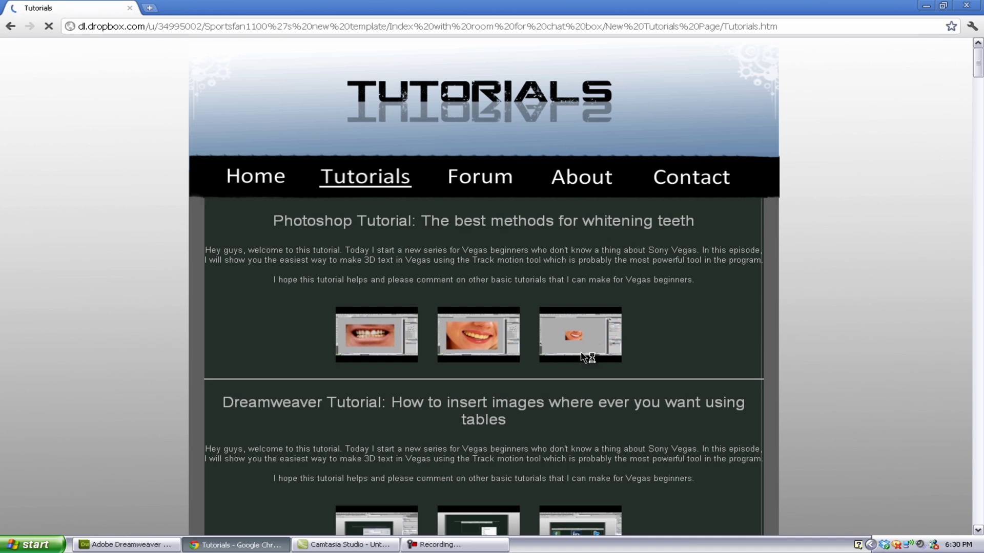
pyautogui.scroll(-8, 586, 356)
pyautogui.scroll(-4, 587, 356)
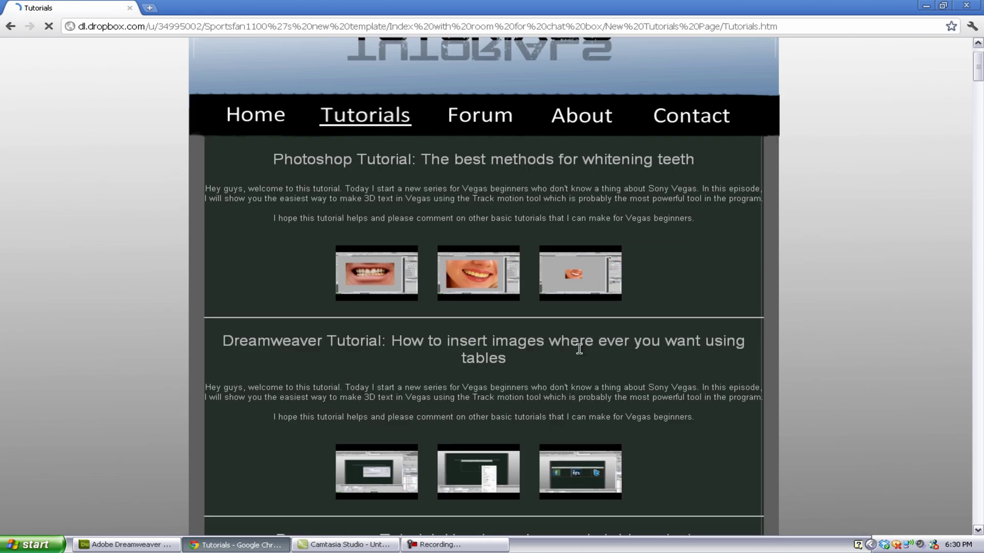
pyautogui.scroll(-5, 556, 241)
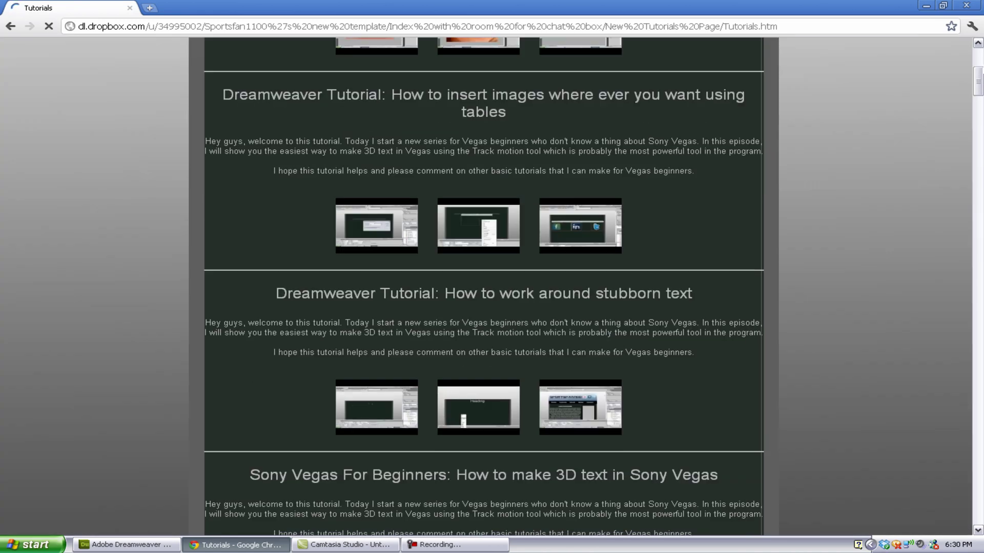
pyautogui.scroll(-20, 896, 450)
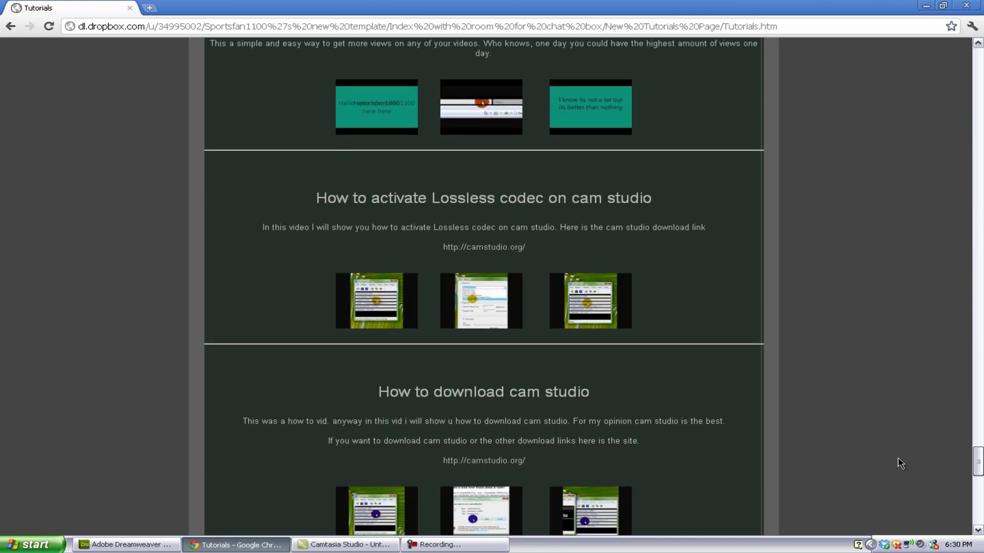
pyautogui.scroll(6, 900, 463)
pyautogui.scroll(-12, 901, 472)
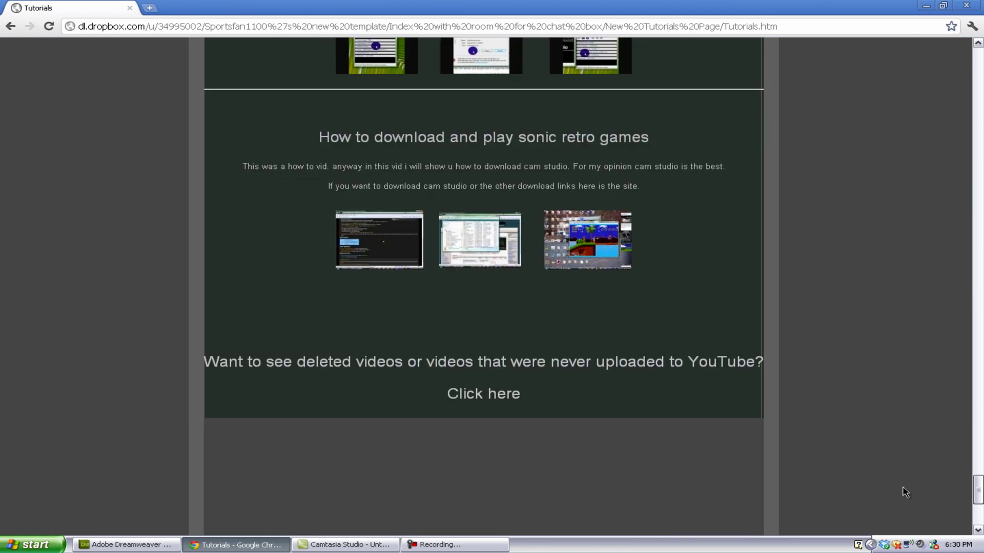
pyautogui.scroll(3, 905, 487)
pyautogui.scroll(6, 905, 480)
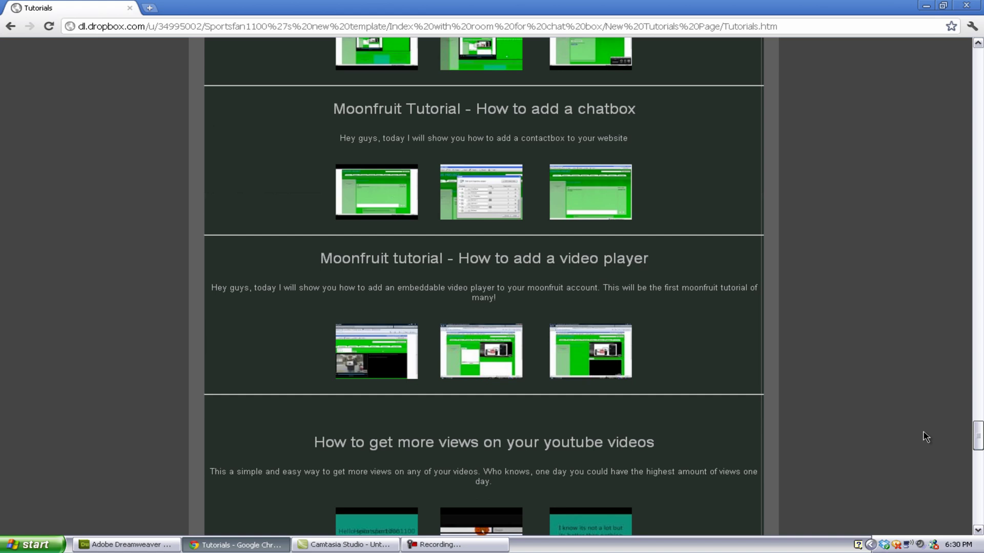
pyautogui.scroll(6, 925, 436)
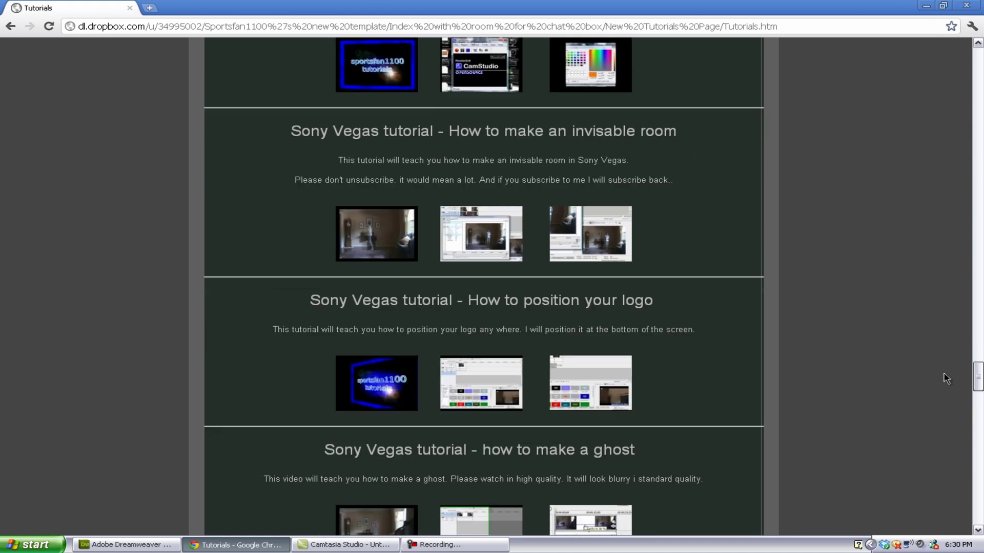
pyautogui.scroll(-1, 945, 379)
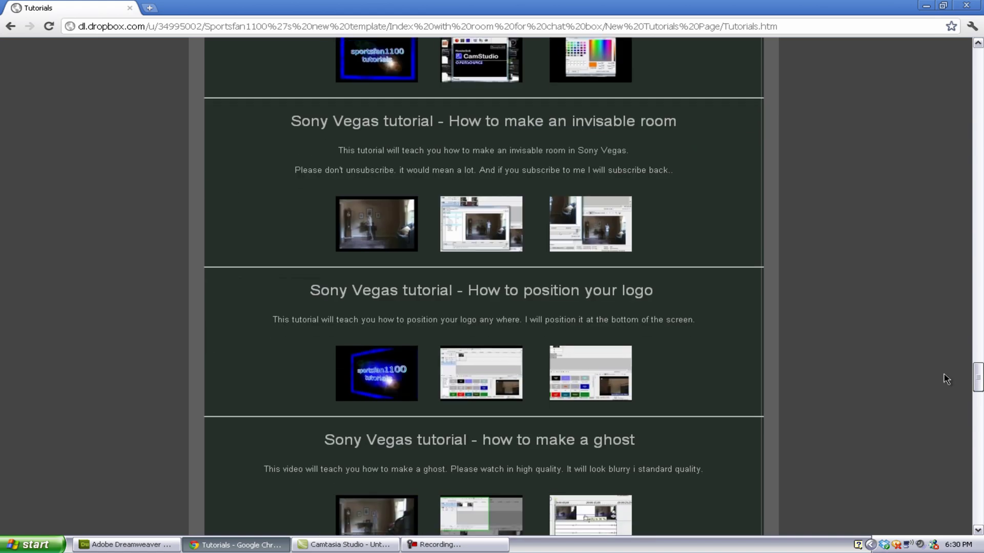
pyautogui.scroll(-3, 946, 379)
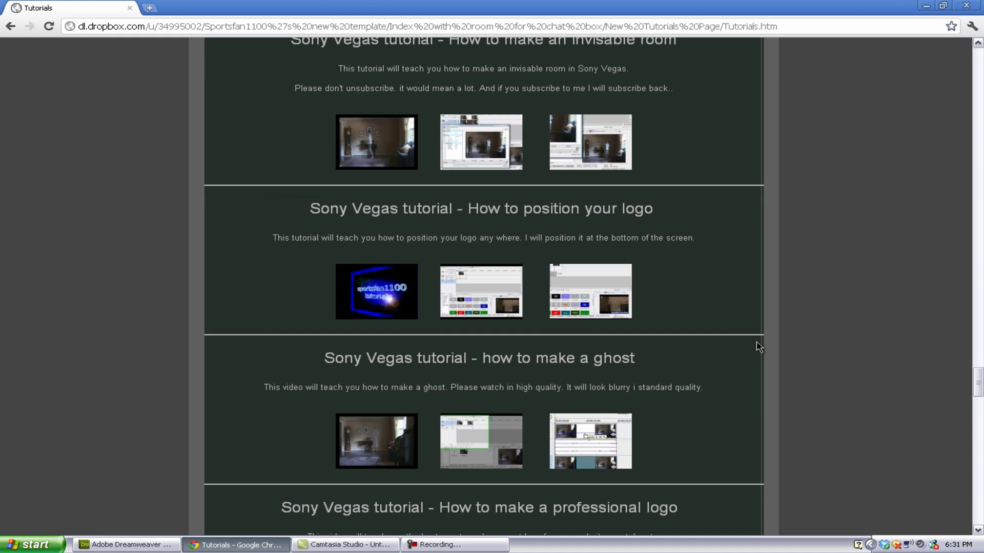
pyautogui.scroll(3, 754, 345)
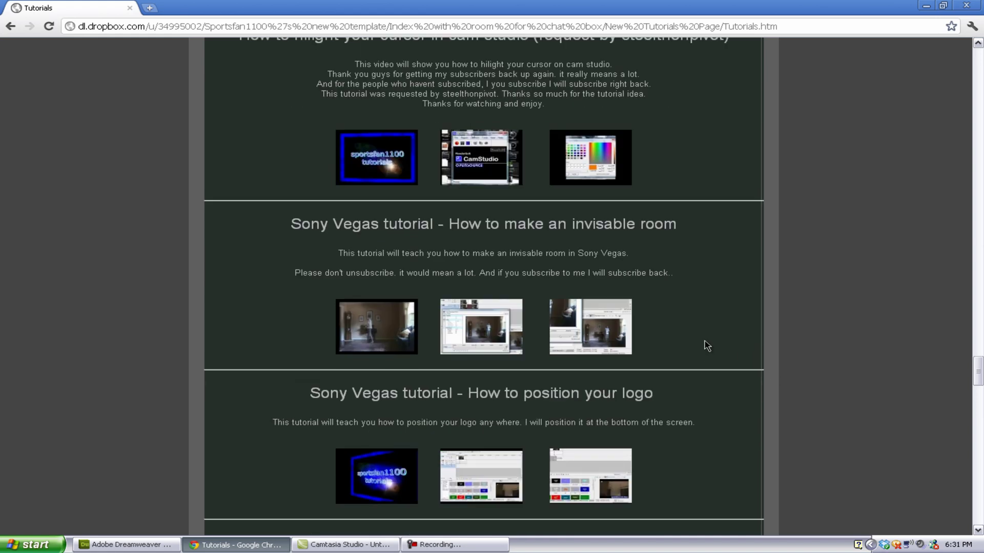
pyautogui.scroll(3, 705, 341)
pyautogui.scroll(12, 560, 383)
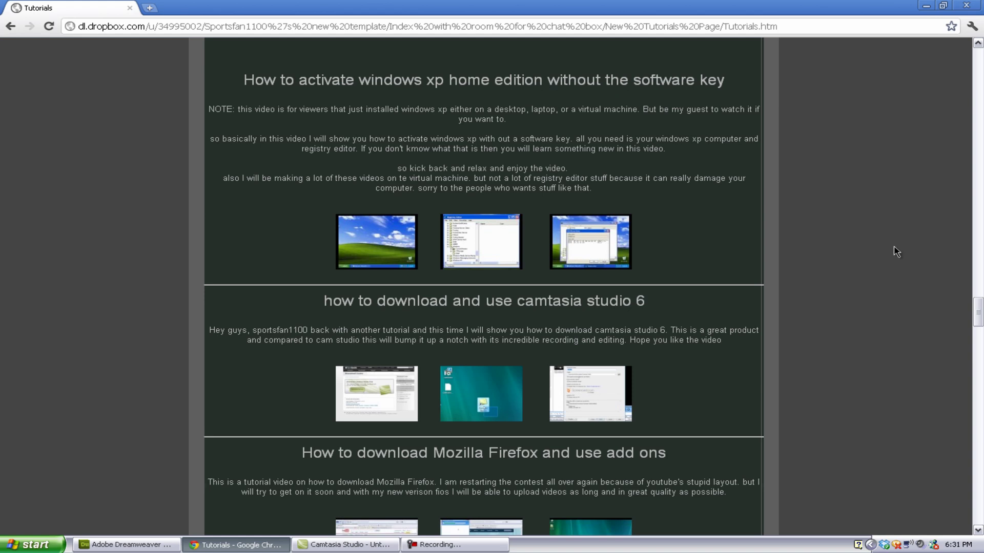
pyautogui.scroll(3, 729, 442)
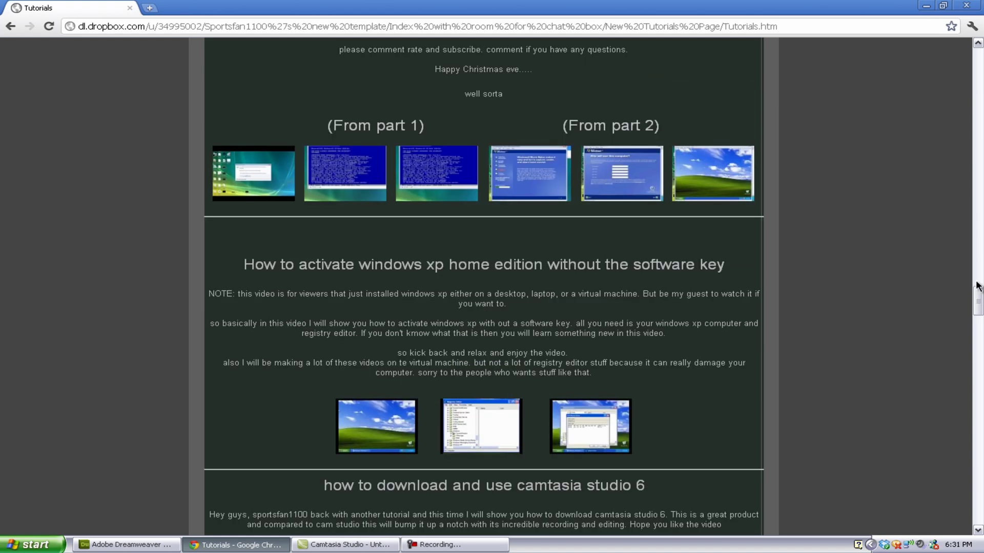
pyautogui.moveTo(977, 286); pyautogui.dragTo(978, 61)
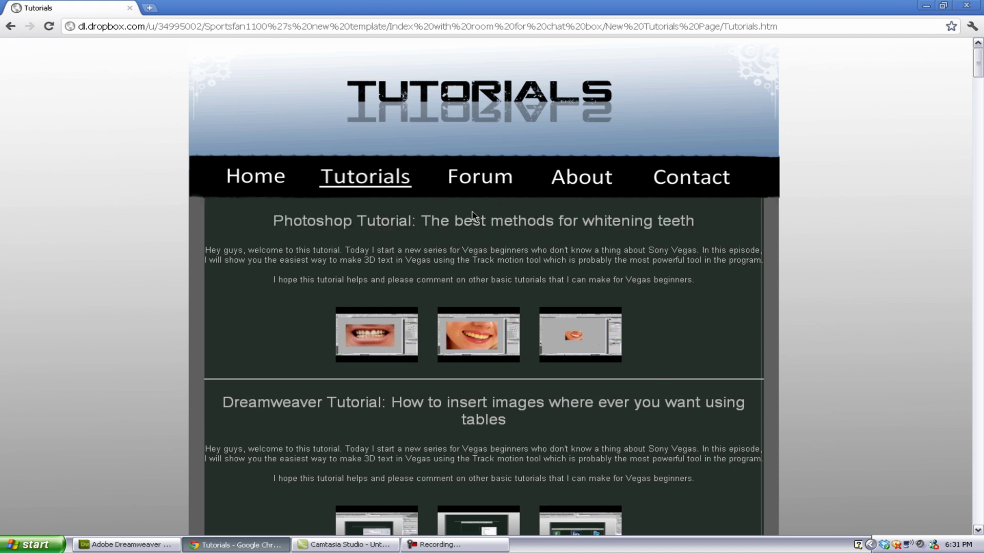
# Open the website's home page and look over the poll, chat box and latest videos sections.
pyautogui.click(256, 177)
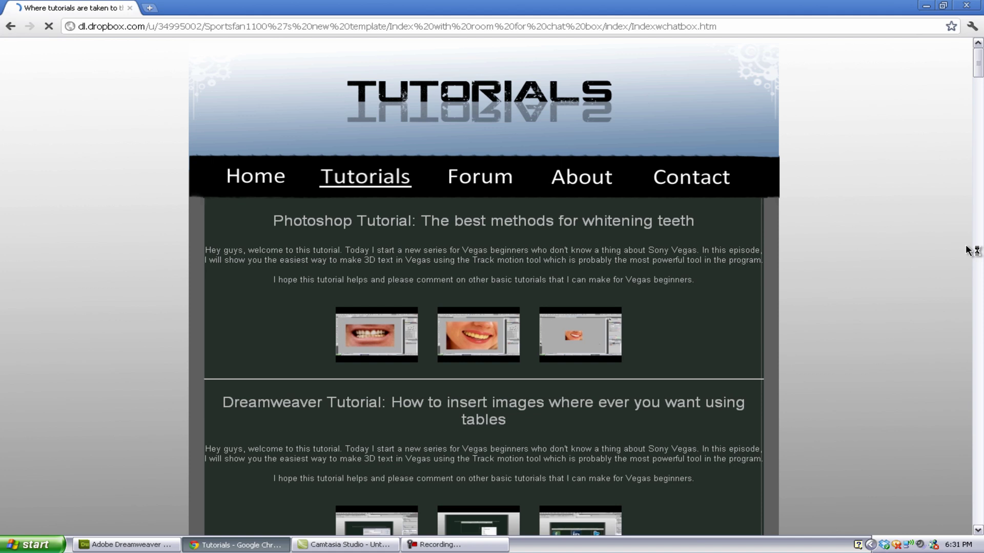
pyautogui.scroll(-5, 844, 229)
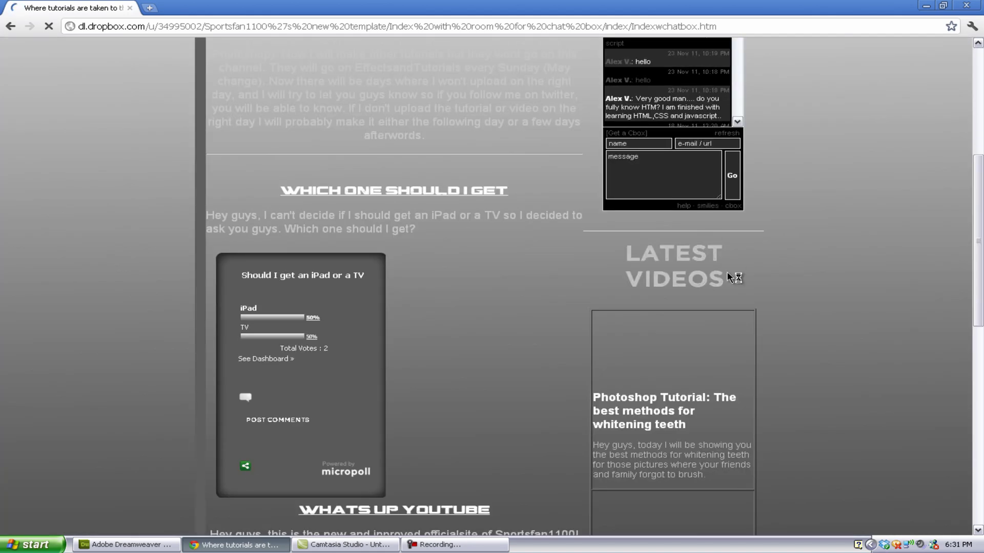
pyautogui.scroll(6, 814, 287)
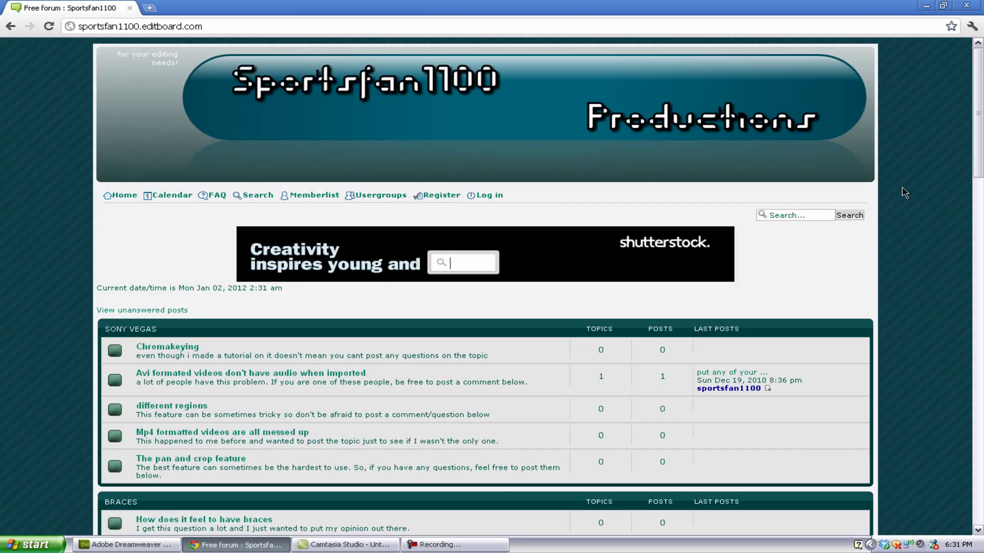
# Look through the topic categories of the website's forum and go back to the home page.
pyautogui.scroll(-15, 904, 193)
pyautogui.scroll(-12, 903, 193)
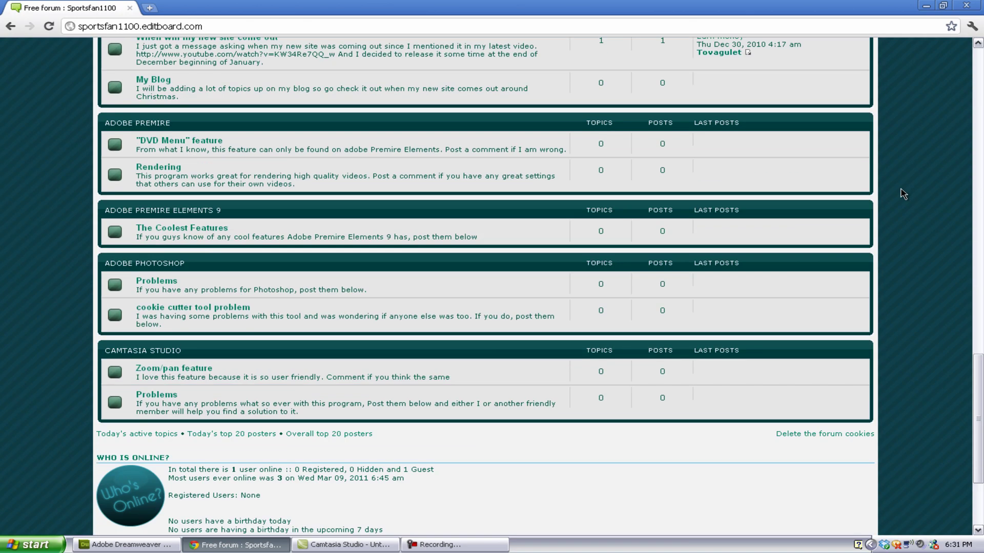
pyautogui.scroll(16, 904, 193)
pyautogui.scroll(10, 901, 188)
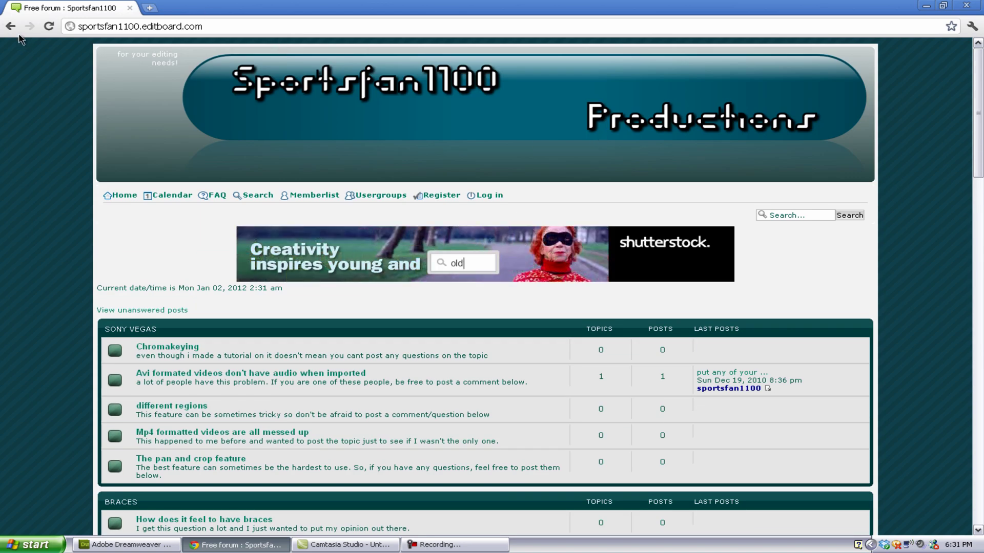
pyautogui.click(9, 27)
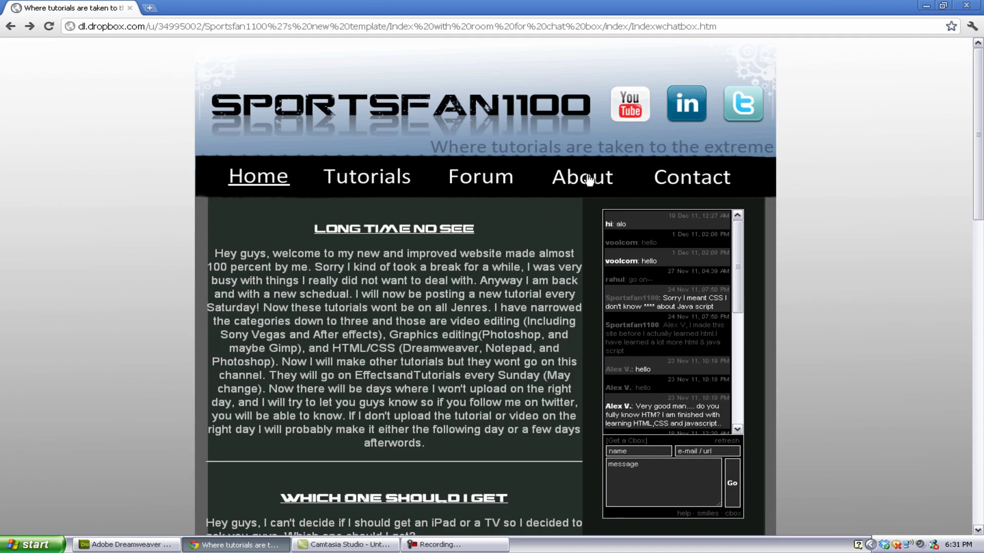
# Visit the website's About page, and open the Contact page to view its contact form.
pyautogui.click(588, 181)
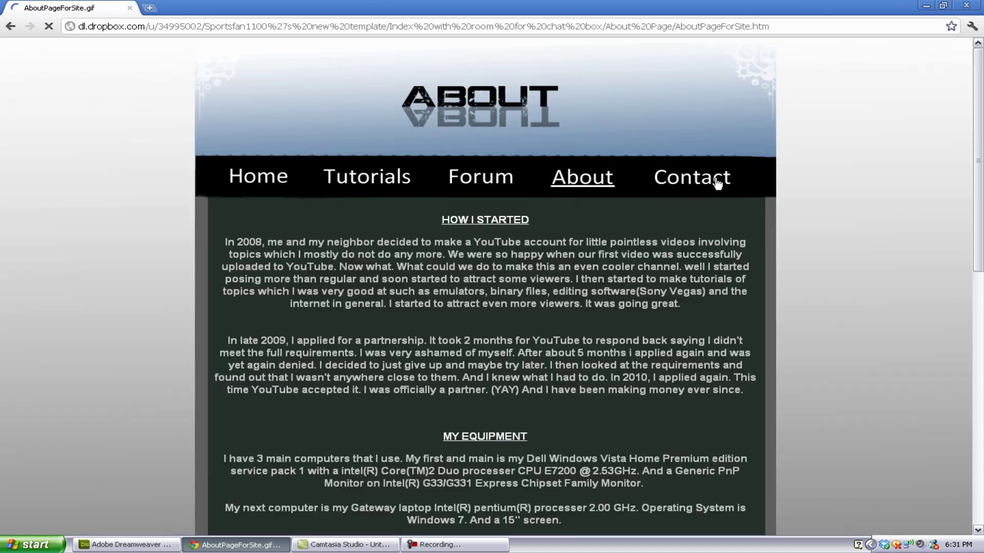
pyautogui.click(717, 181)
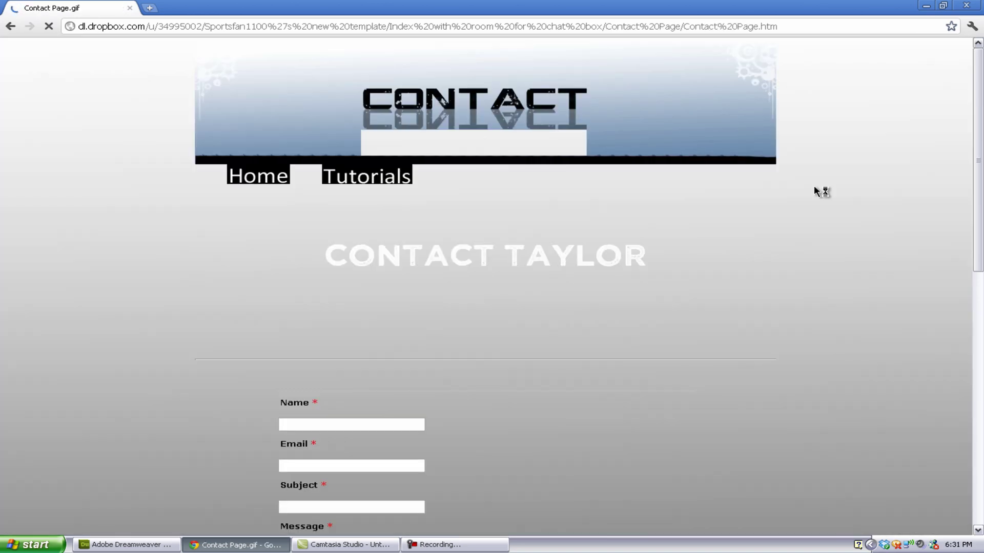
pyautogui.scroll(-3, 432, 313)
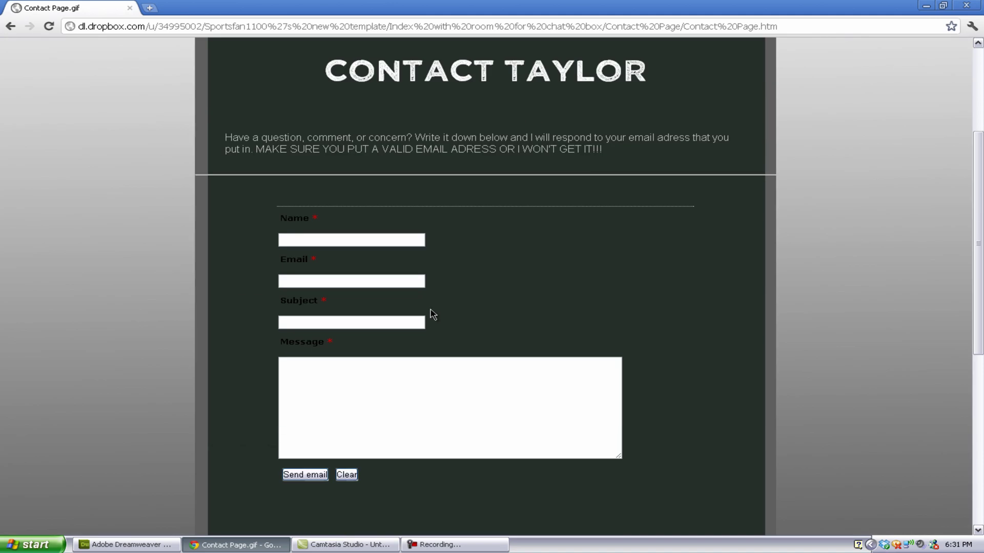
# Test the contact form's required Name field by leaving it empty, and return to the page header.
pyautogui.click(371, 240)
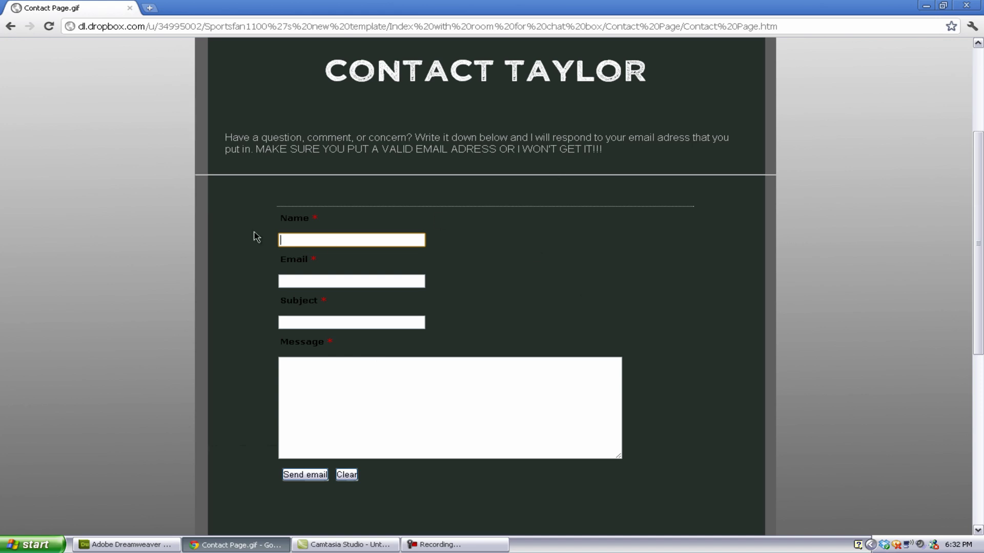
pyautogui.click(374, 215)
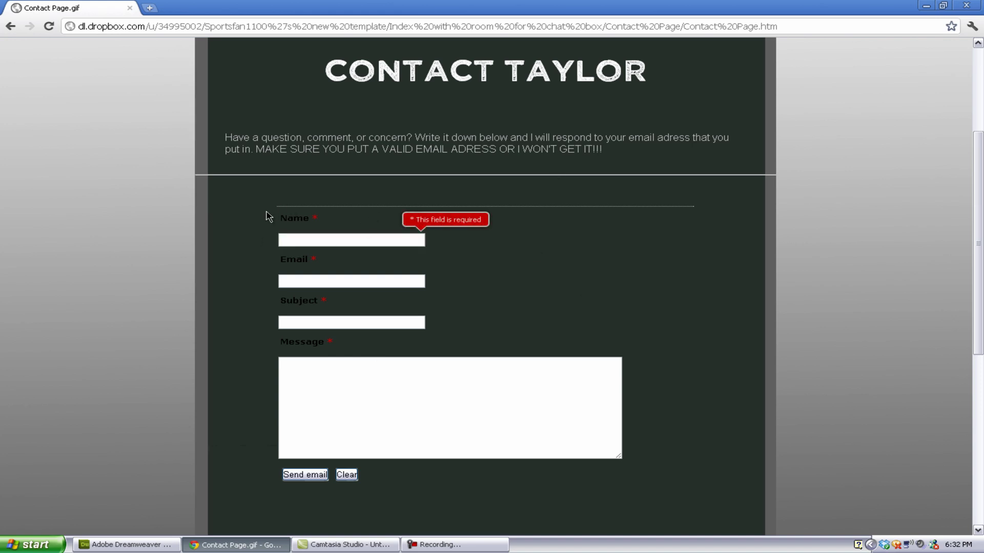
pyautogui.scroll(4, 447, 290)
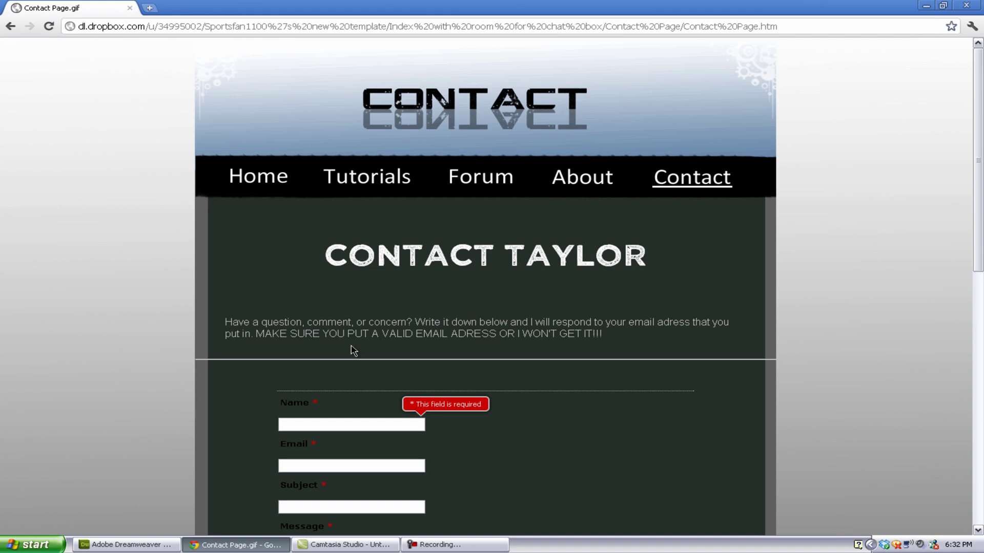
# Return to the home page, try the LinkedIn link in its header, and go back to the website.
pyautogui.click(248, 186)
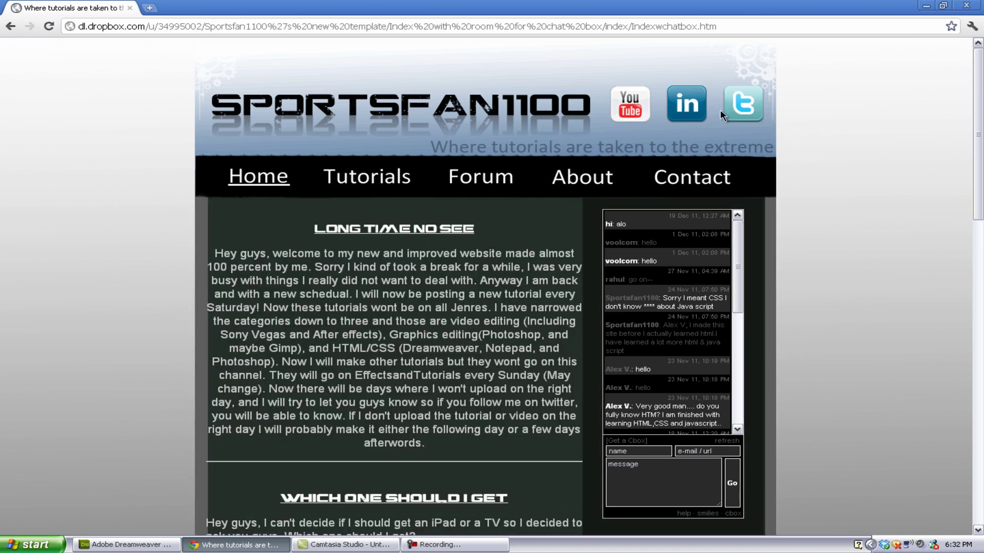
pyautogui.click(677, 98)
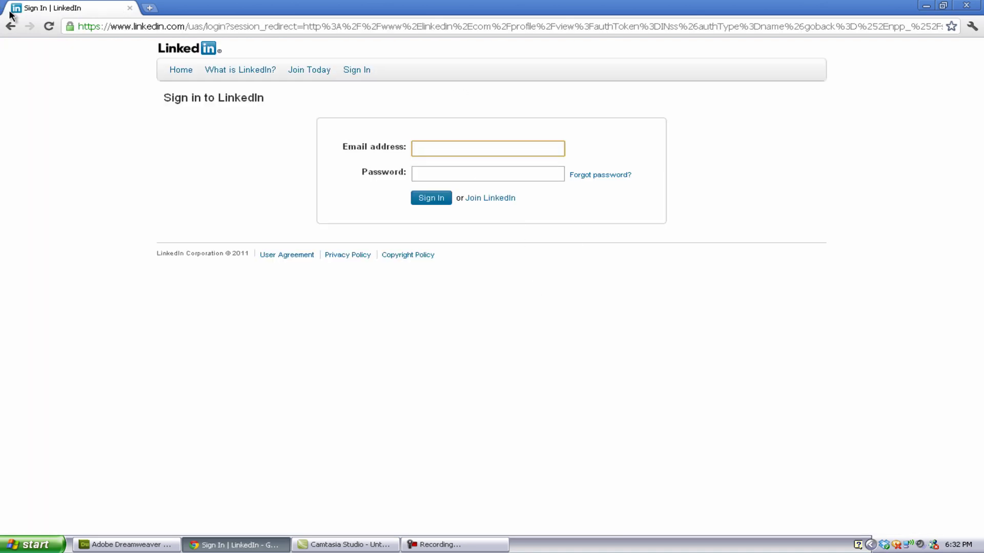
pyautogui.click(10, 26)
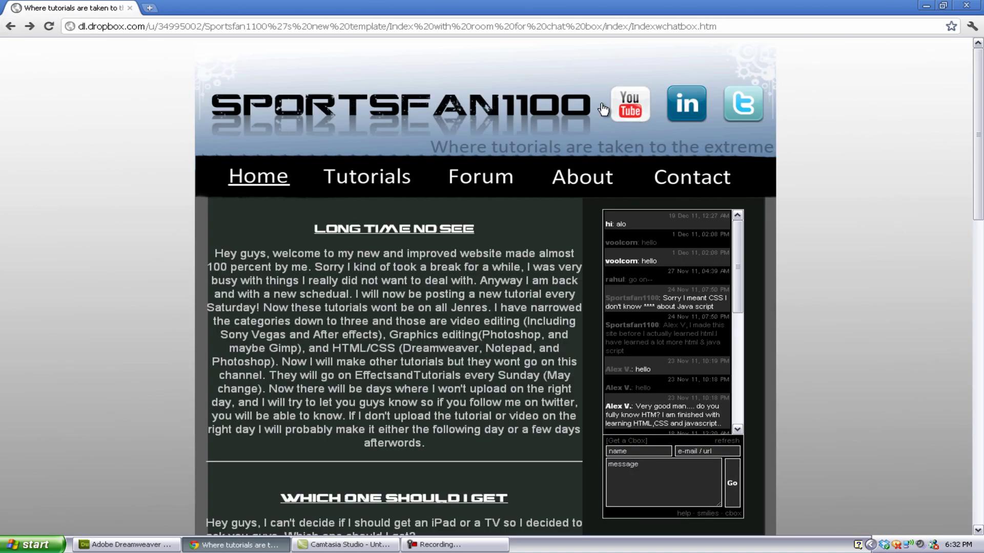
# Open the YouTube channel linked in the site header, pause its featured video, and go back to the website.
pyautogui.click(625, 108)
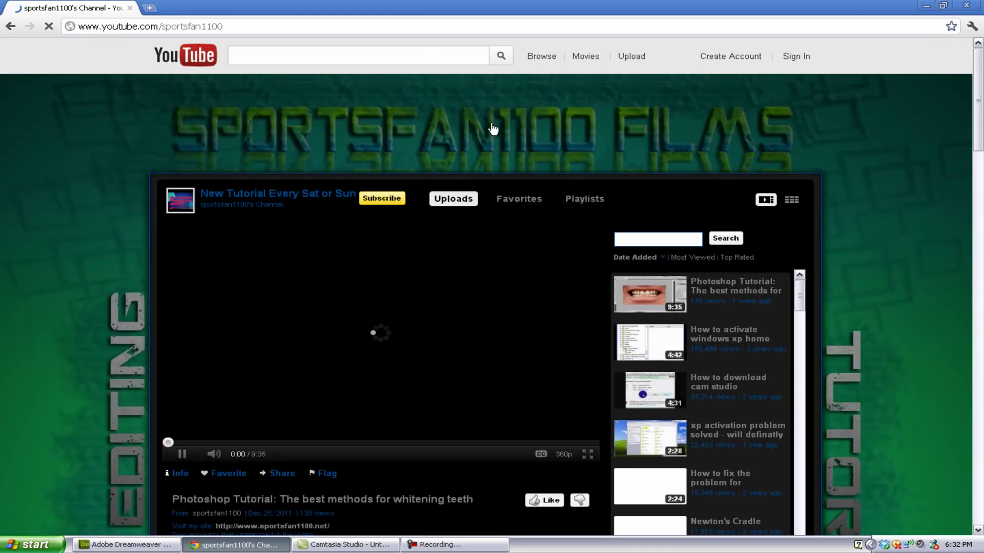
pyautogui.click(435, 336)
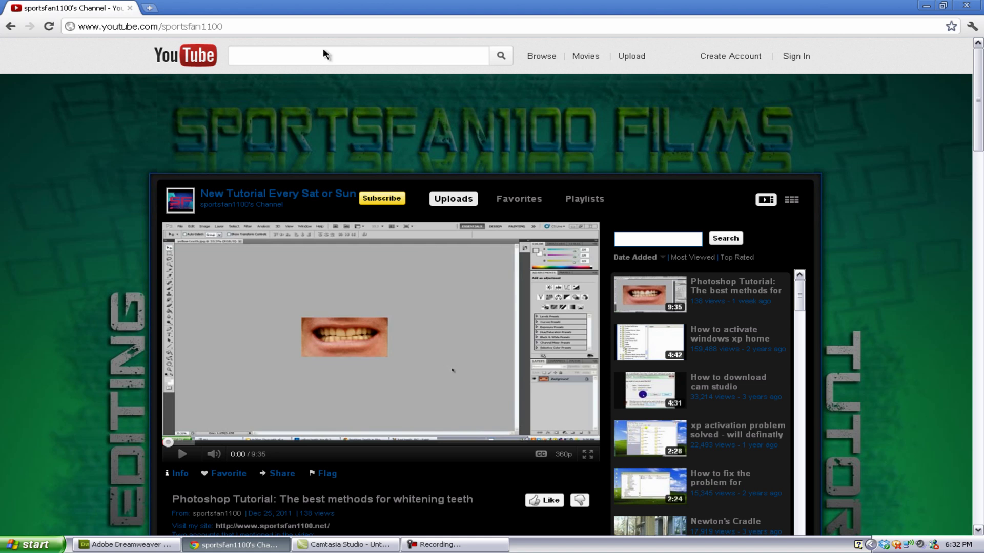
pyautogui.click(10, 27)
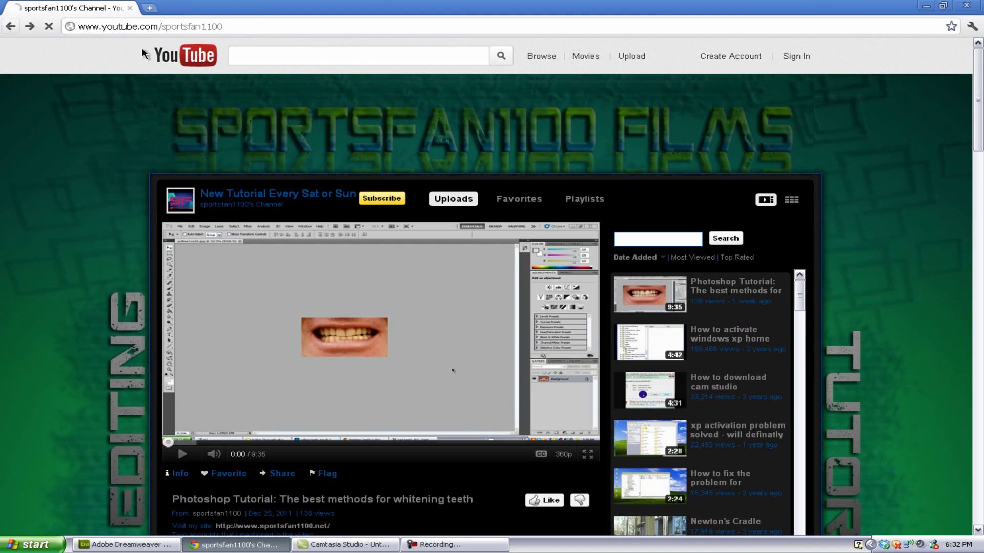